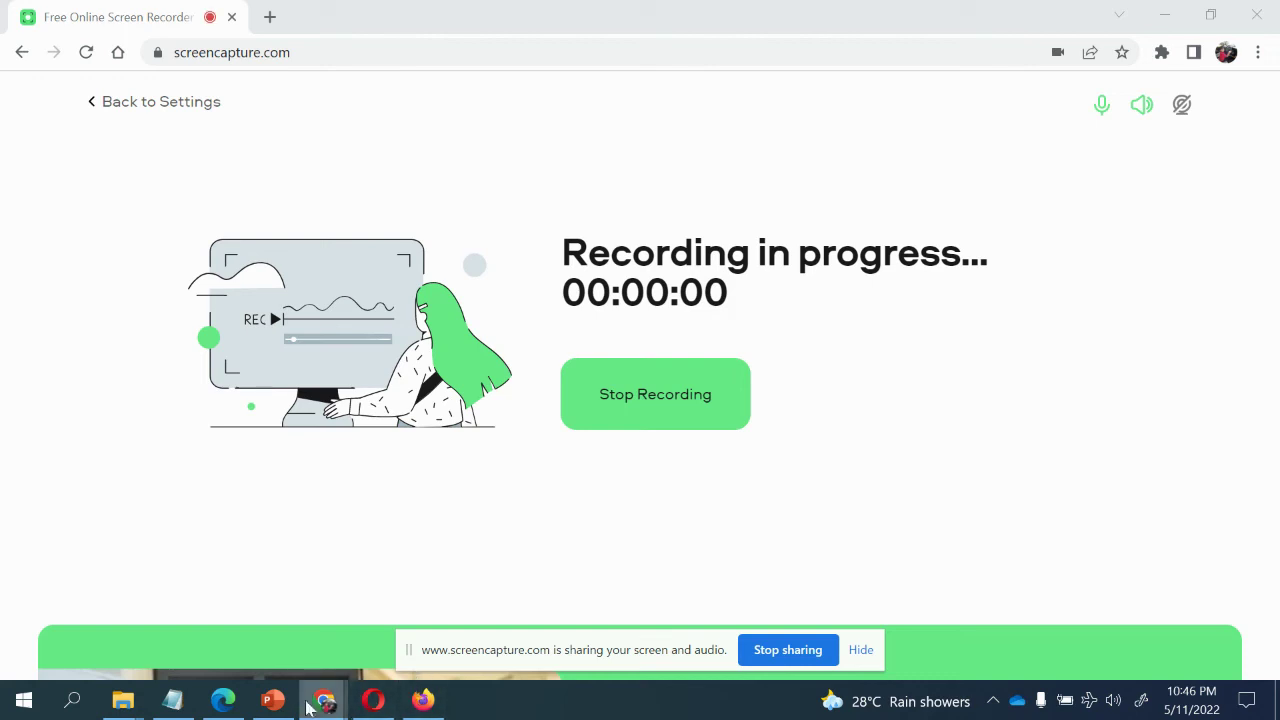
Bring up the 'IRONFLY PART-3 HOW TO REDUCE MAX LOSS' PowerPoint presentation
{"action": "left_click", "coordinate": [272, 700]}
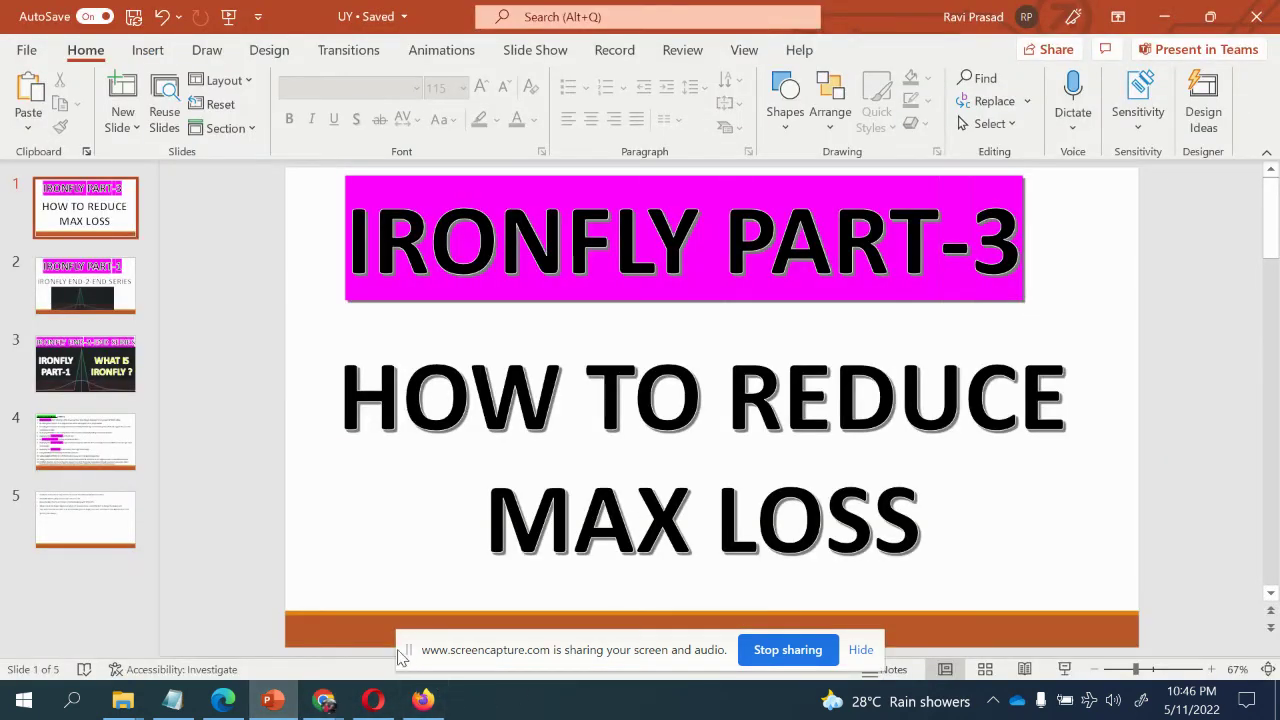
{"action": "left_click_drag", "start_coordinate": [408, 651], "coordinate": [502, 708]}
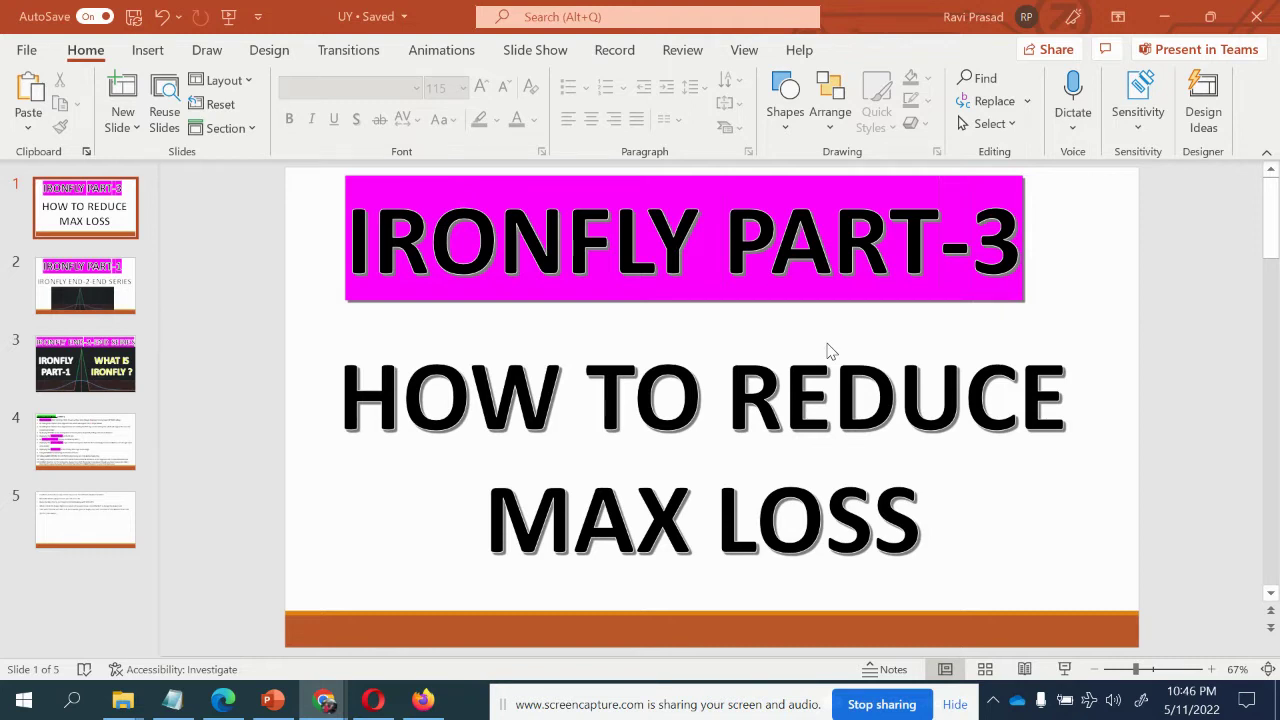
{"action": "left_click", "coordinate": [373, 700]}
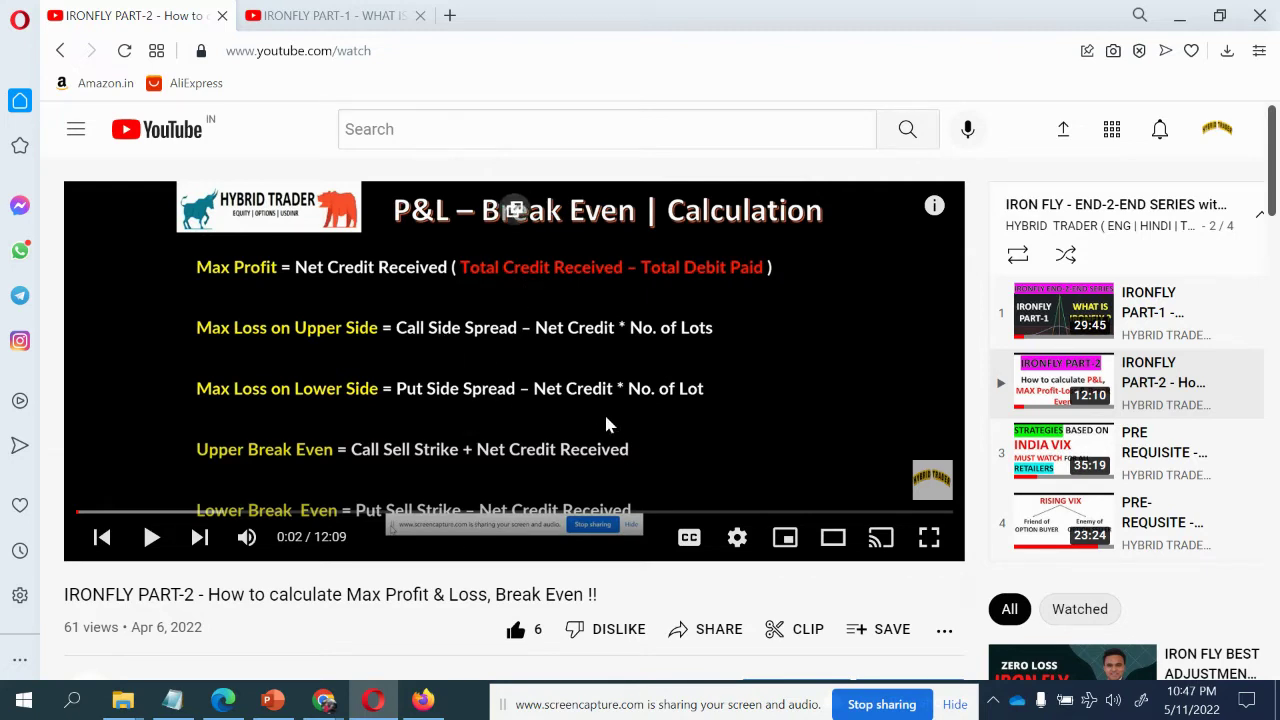
{"action": "left_click", "coordinate": [273, 700]}
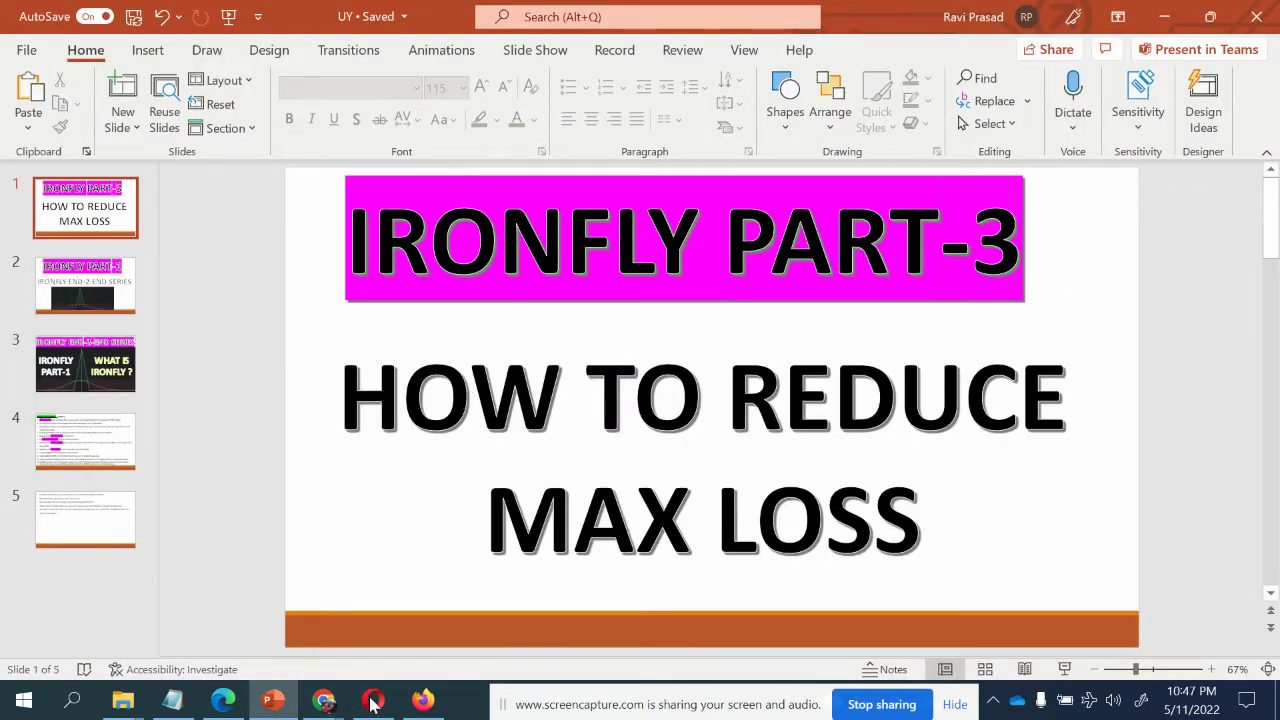
Switch to the Sensibull Strategy Builder with the BANKNIFTY iron fly (33700/35700 wings, 34700 straddle)
{"action": "left_click", "coordinate": [423, 700]}
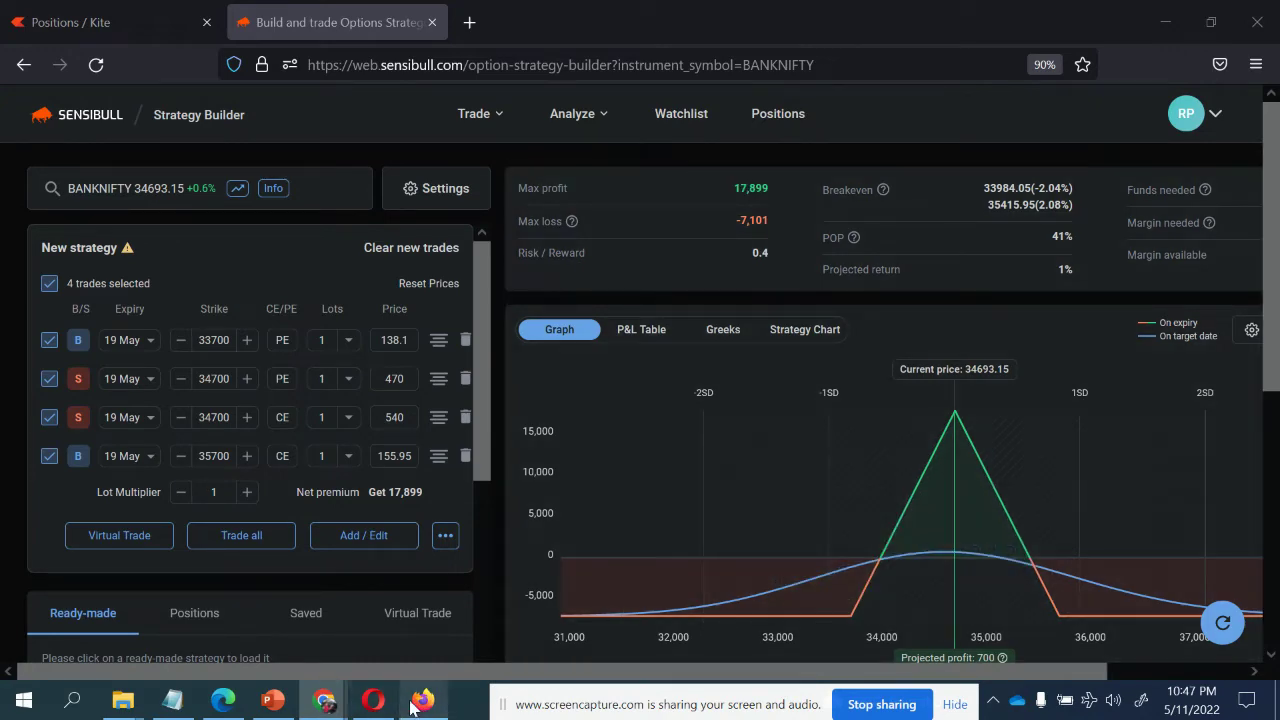
{"action": "left_click", "coordinate": [373, 700]}
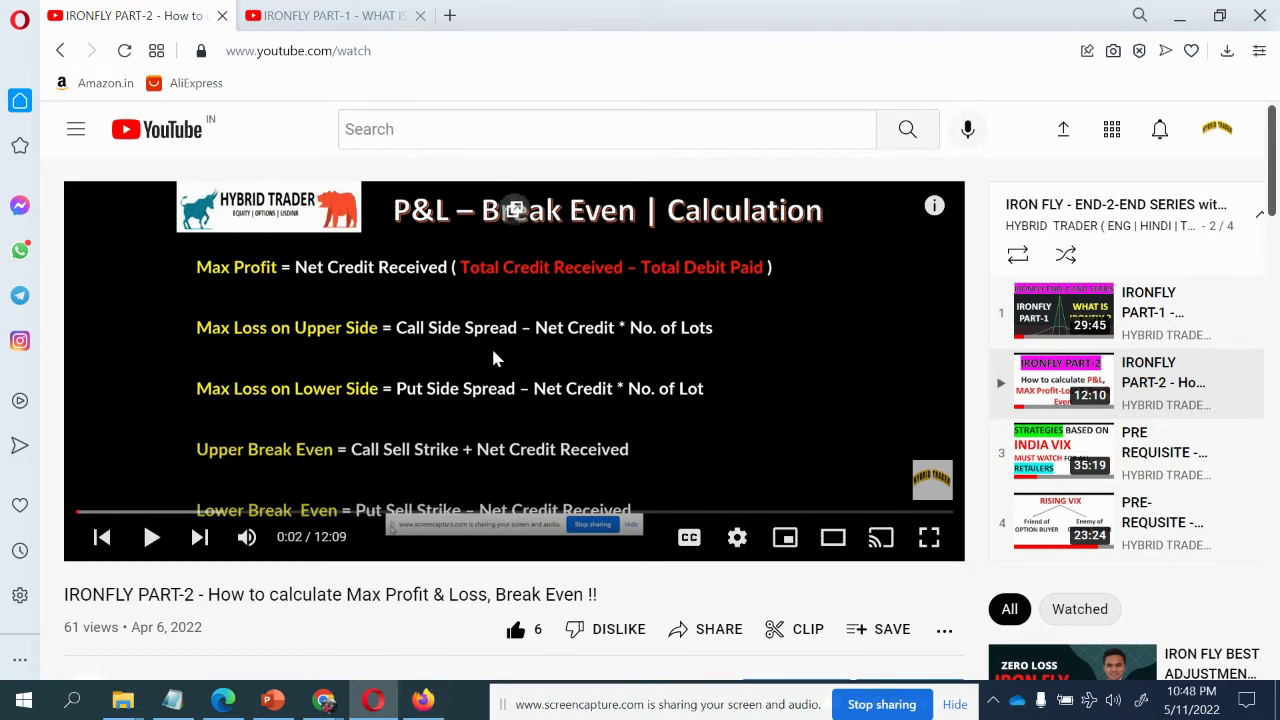
{"action": "left_click", "coordinate": [423, 700]}
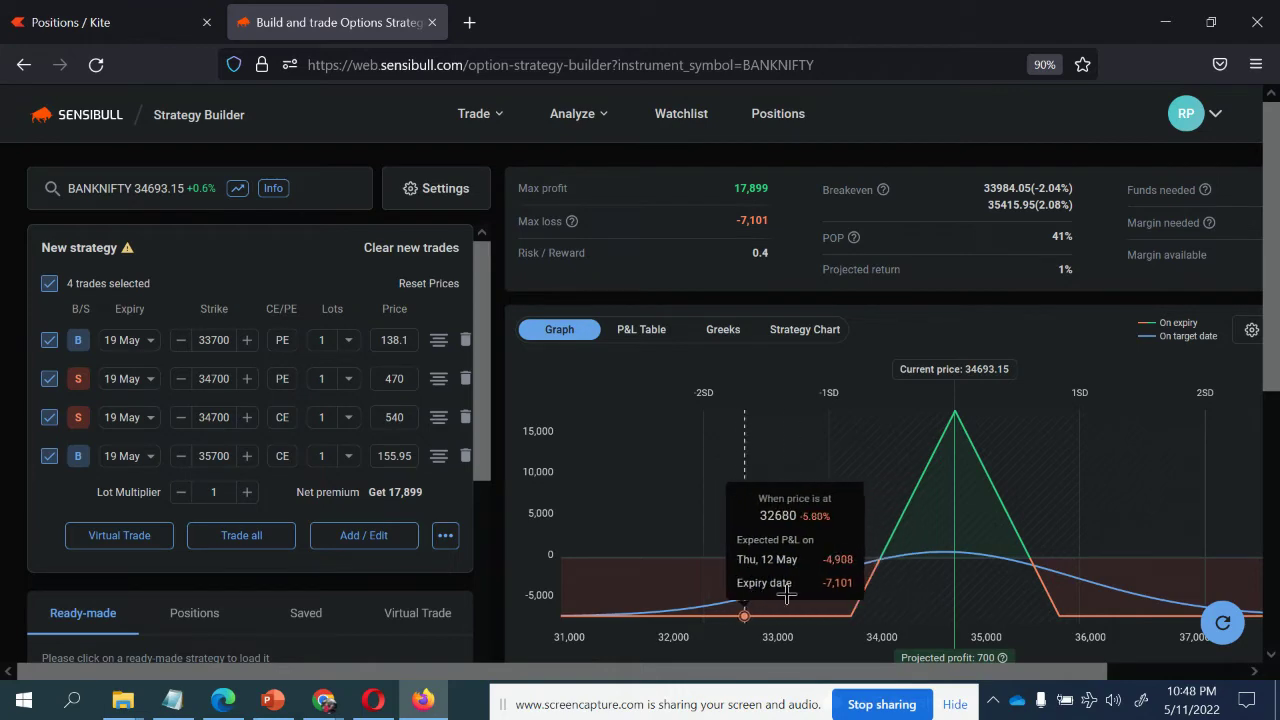
{"action": "scroll", "coordinate": [1034, 677], "scroll_direction": "right", "scroll_amount": 1}
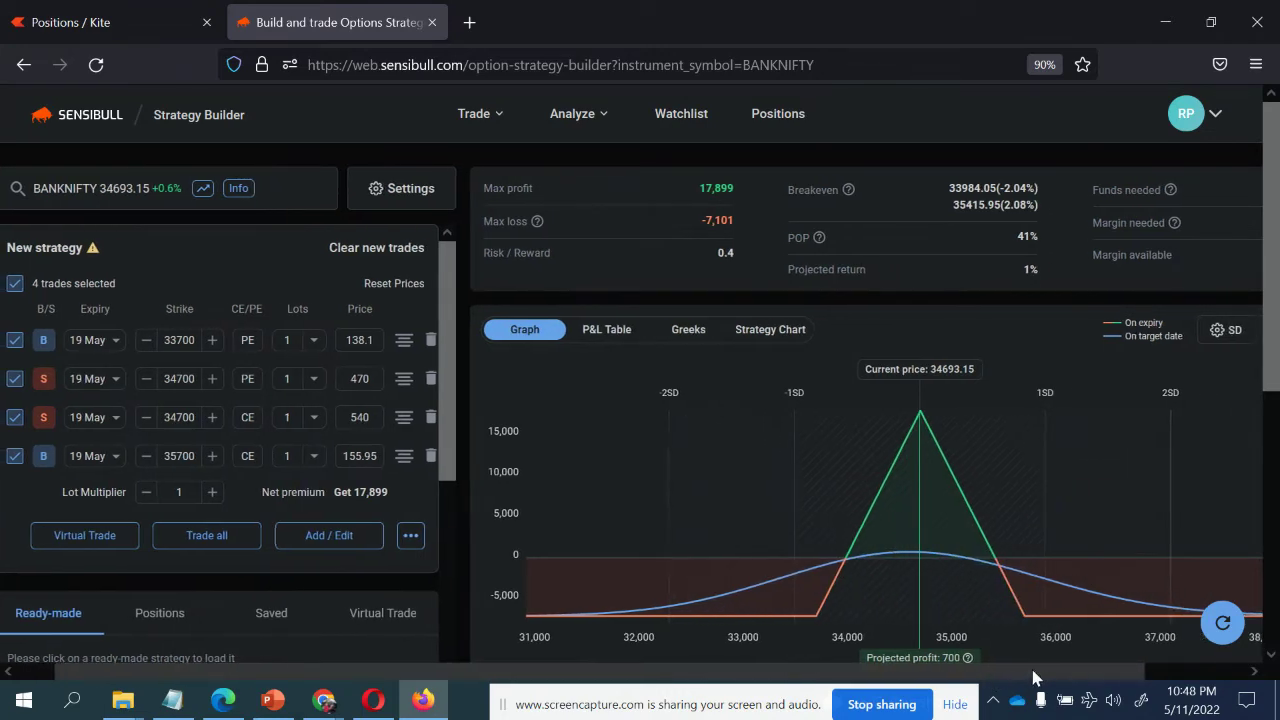
{"action": "mouse_move", "coordinate": [988, 657]}
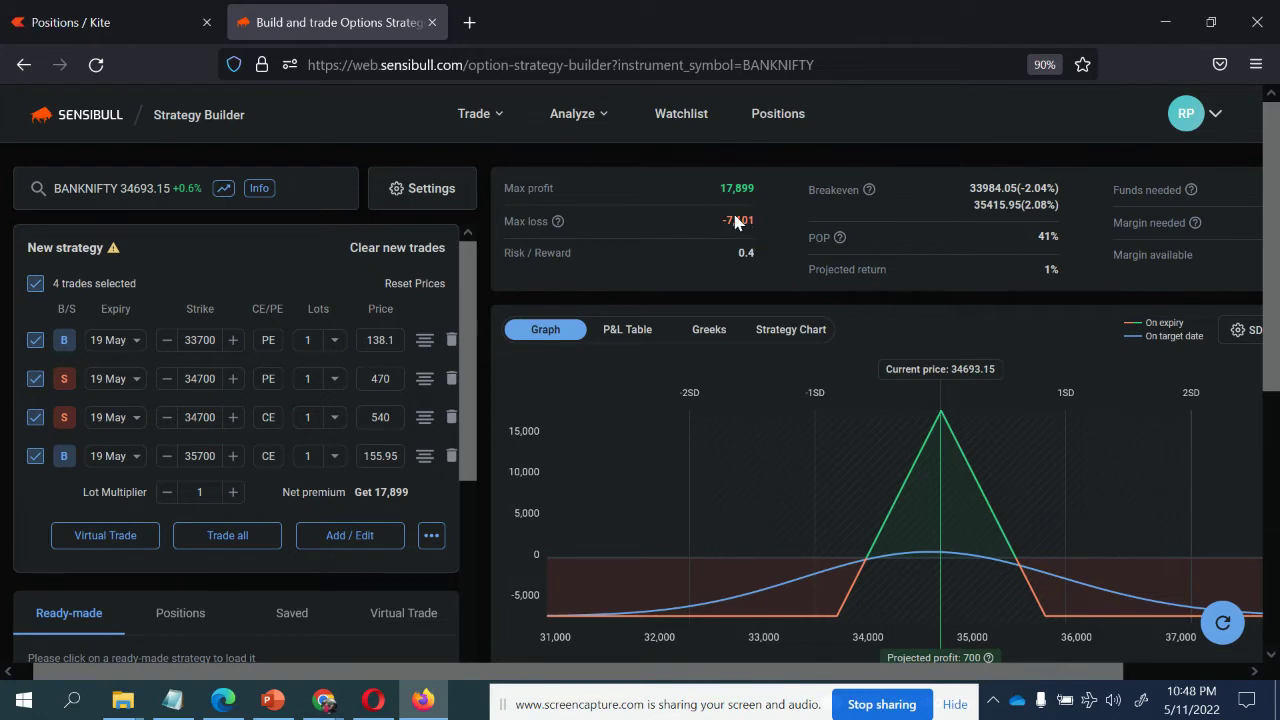
{"action": "left_click", "coordinate": [167, 340]}
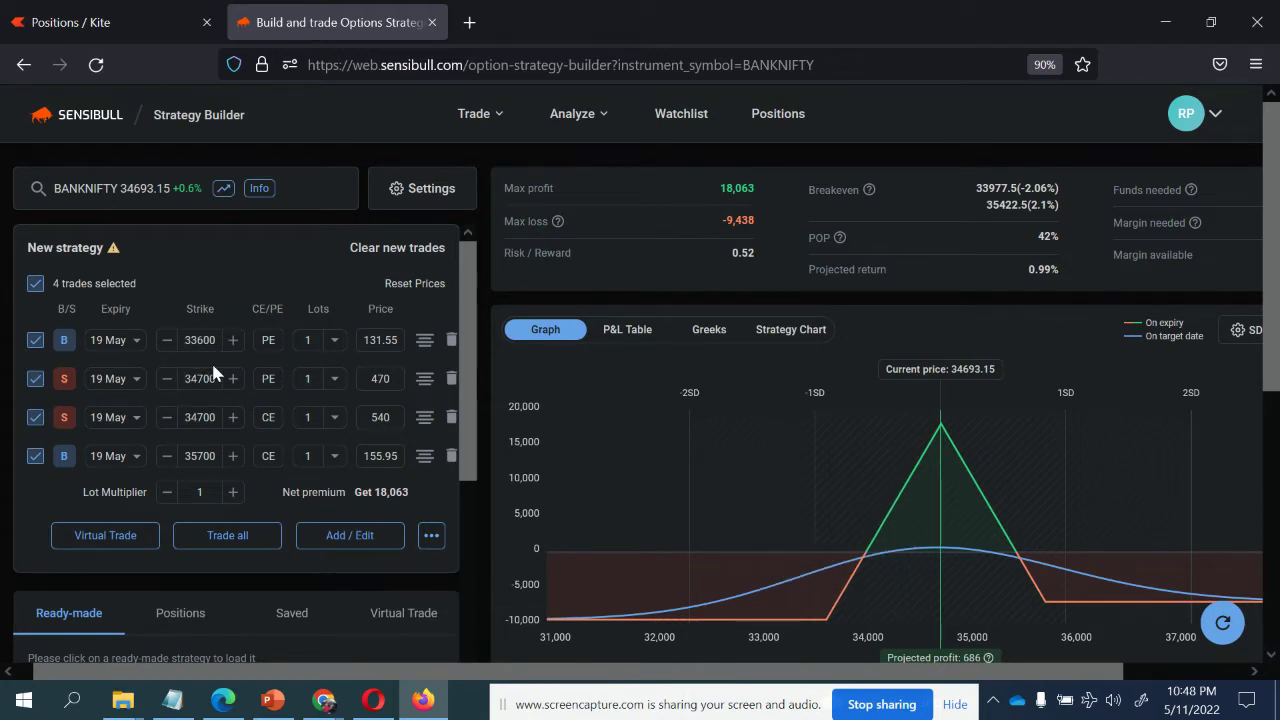
{"action": "left_click", "coordinate": [233, 341]}
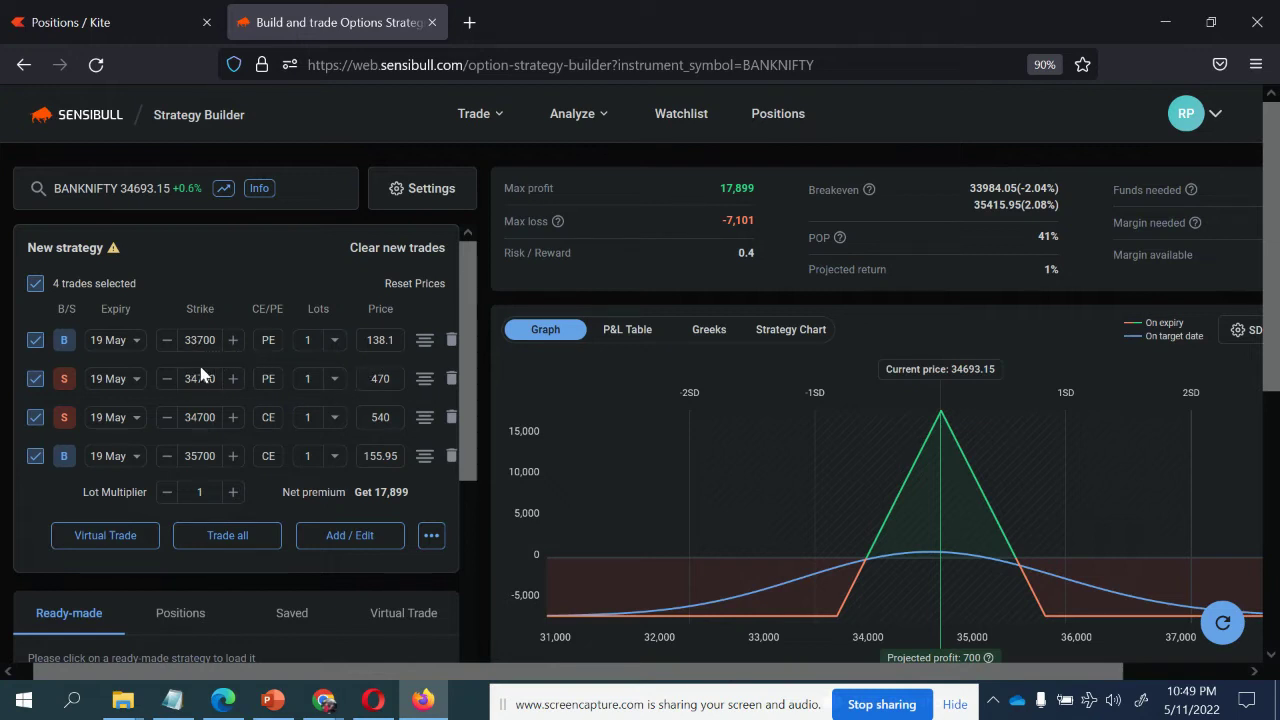
Move the bought put strike from 33700 to 33800, bringing max loss to −7,506
{"action": "mouse_move", "coordinate": [1113, 636]}
{"action": "left_click", "coordinate": [234, 341]}
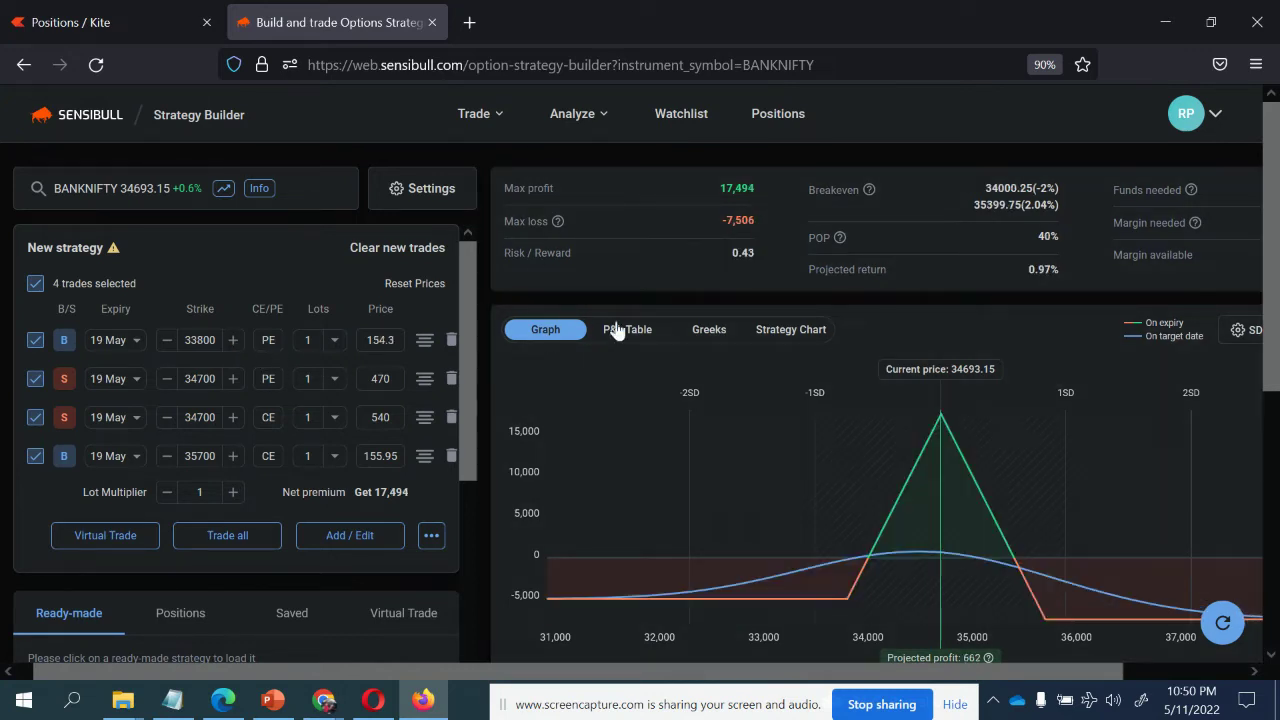
{"action": "left_click", "coordinate": [168, 341]}
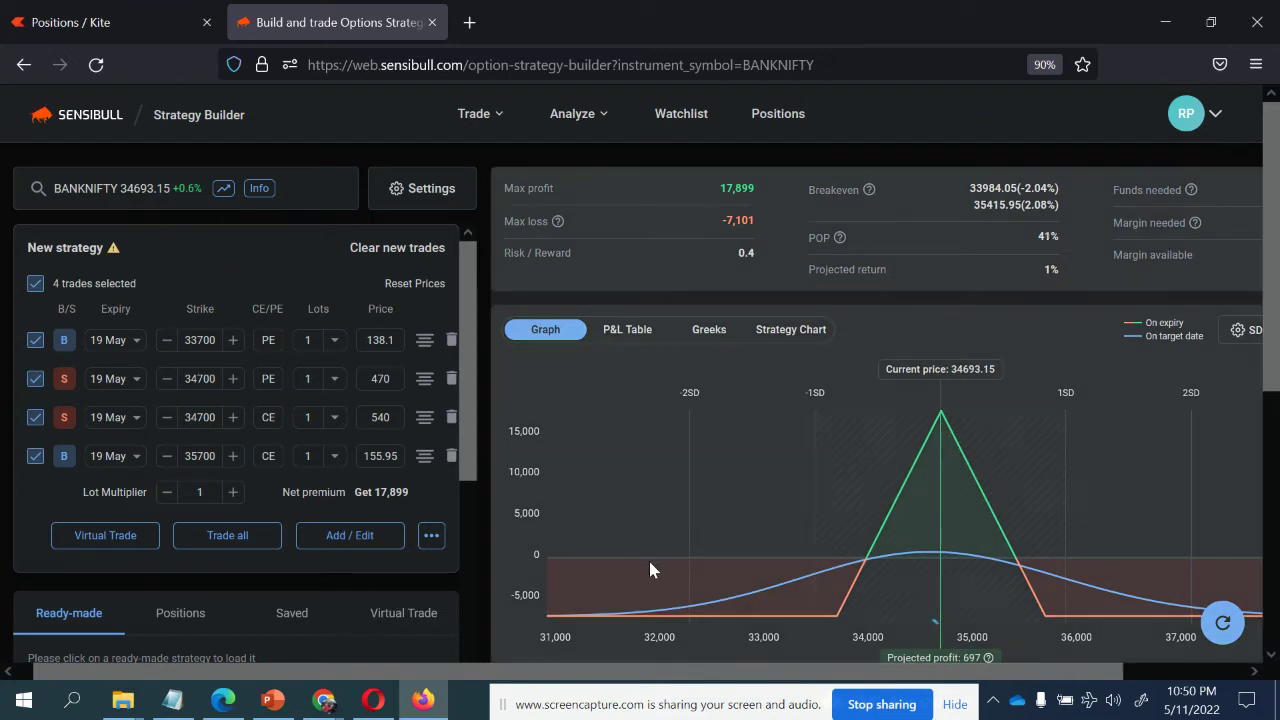
{"action": "mouse_move", "coordinate": [718, 586]}
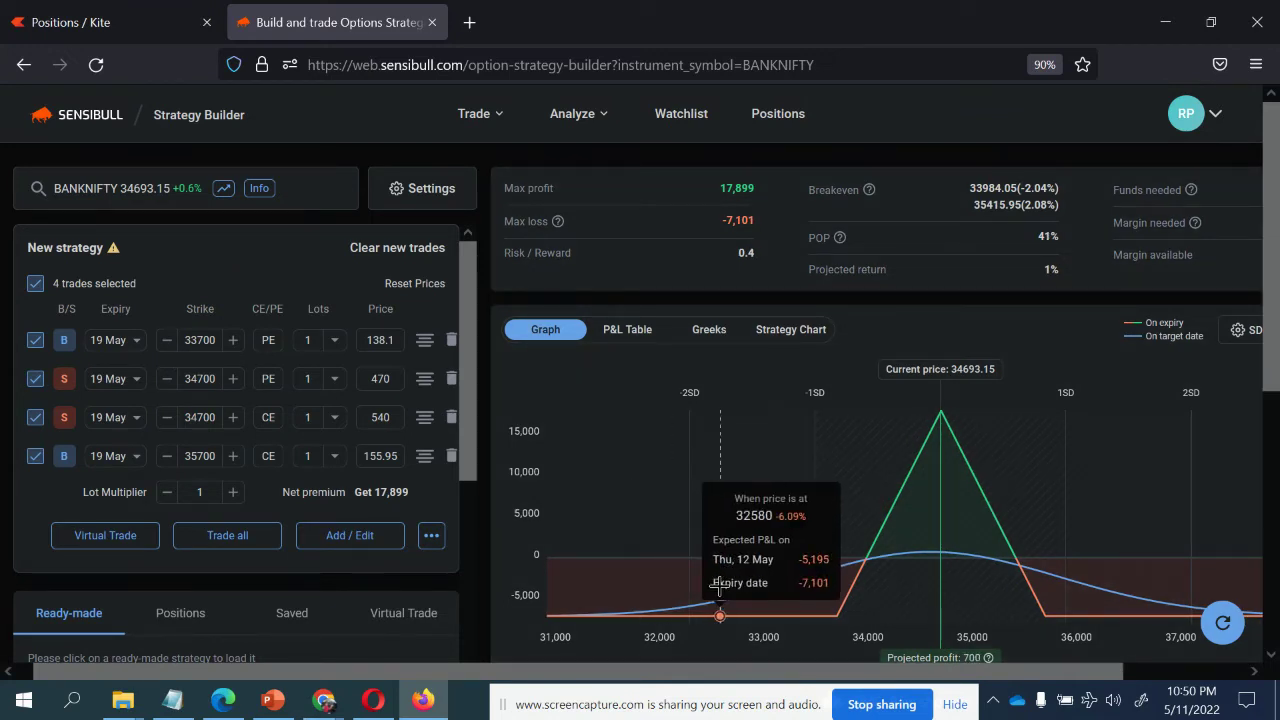
{"action": "left_click", "coordinate": [233, 341]}
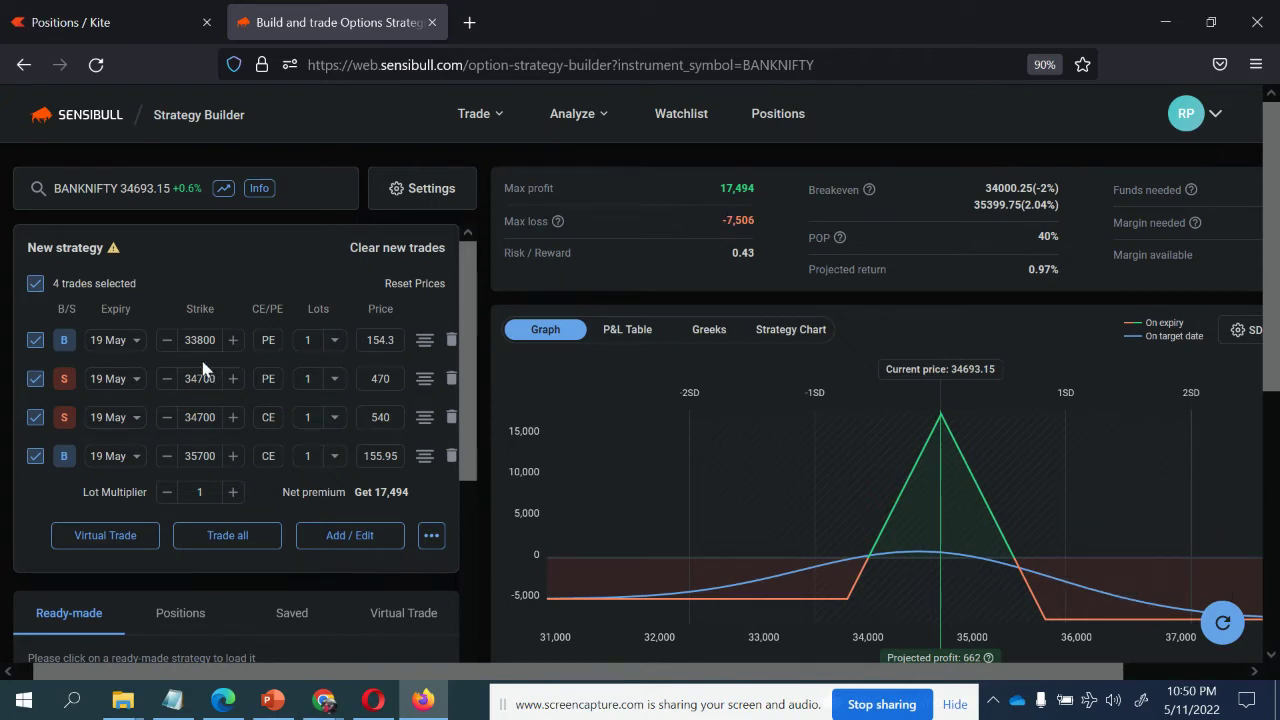
Narrow the wings to a 34100 bought put and 35500 bought call, cutting max loss to −5,901
{"action": "left_click", "coordinate": [230, 341]}
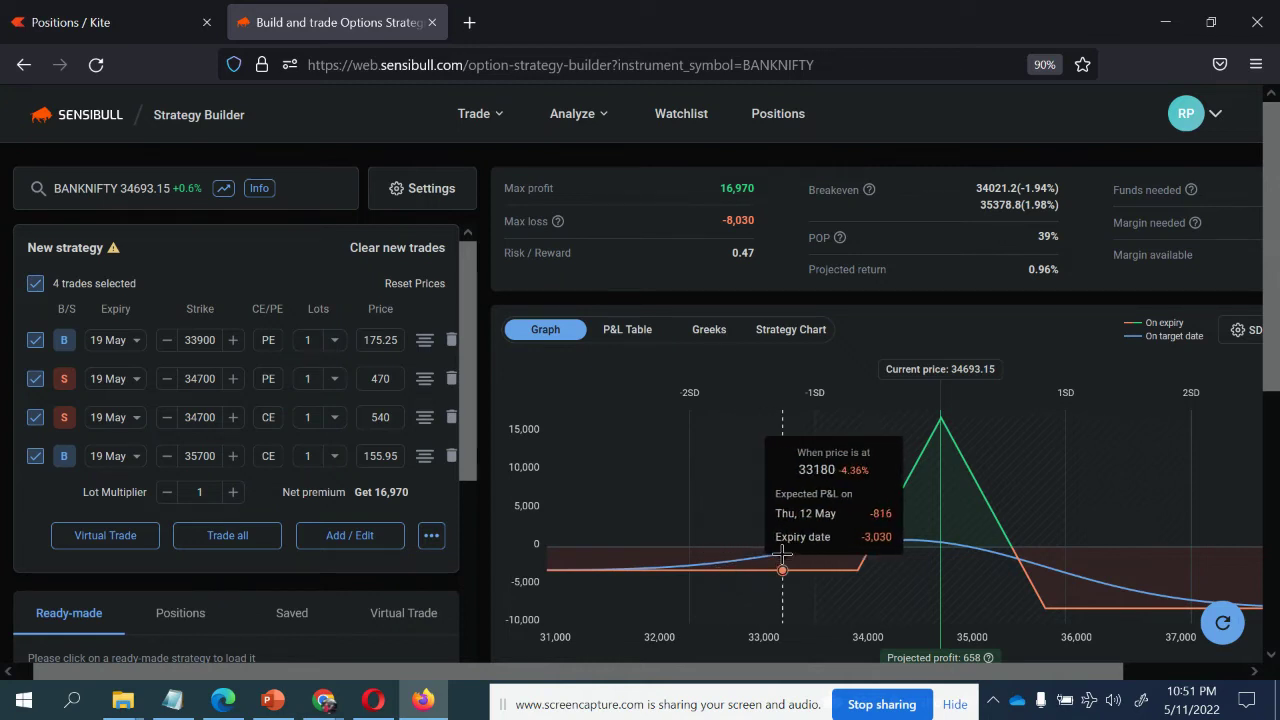
{"action": "left_click", "coordinate": [167, 456]}
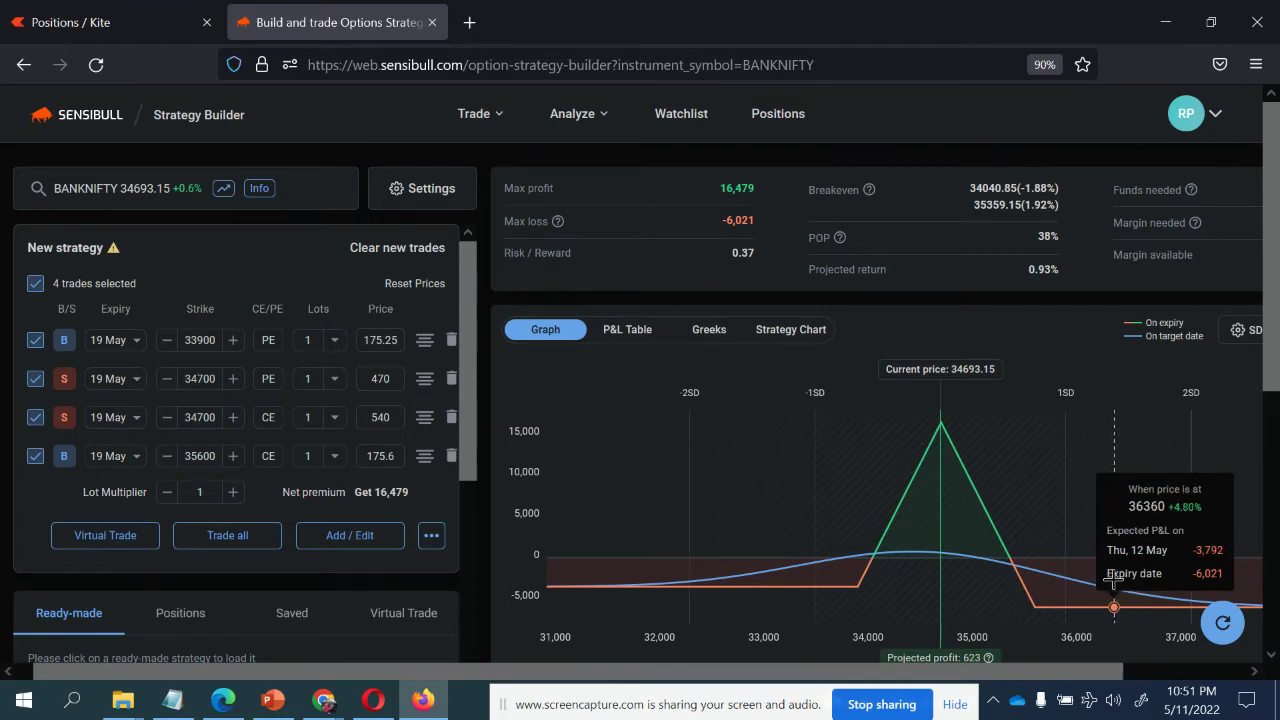
{"action": "left_click", "coordinate": [167, 456]}
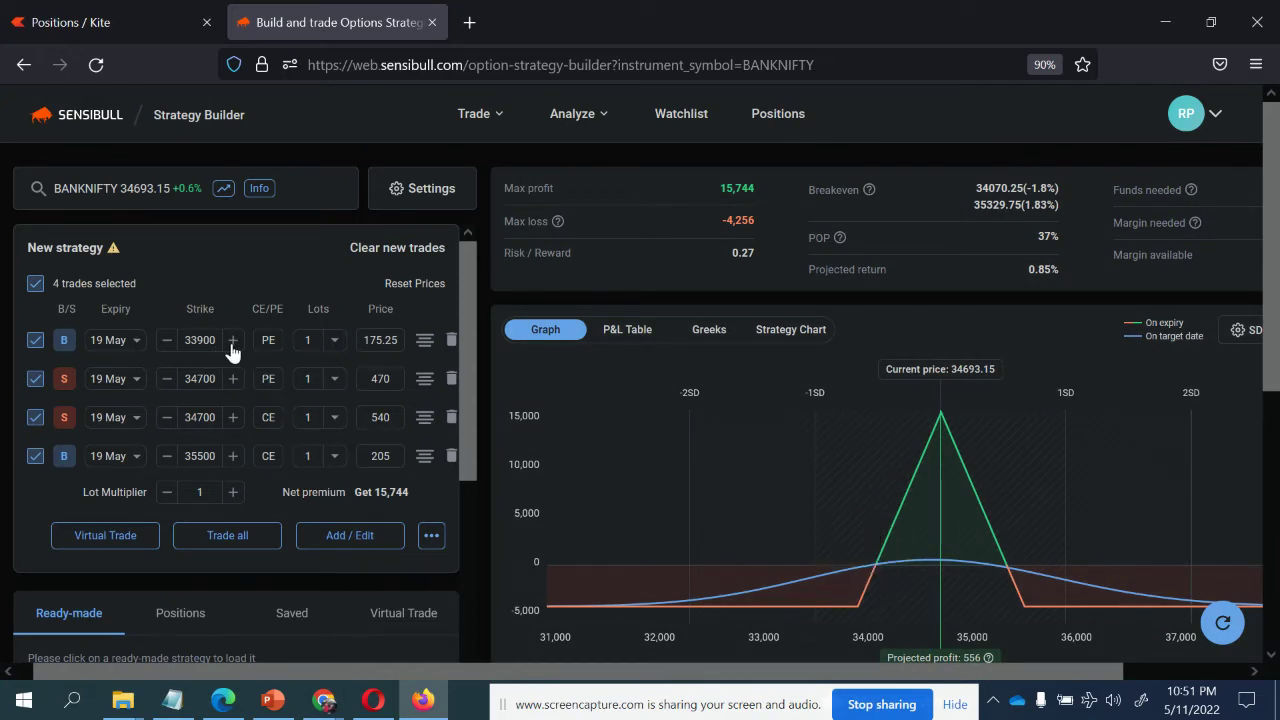
{"action": "left_click", "coordinate": [232, 340]}
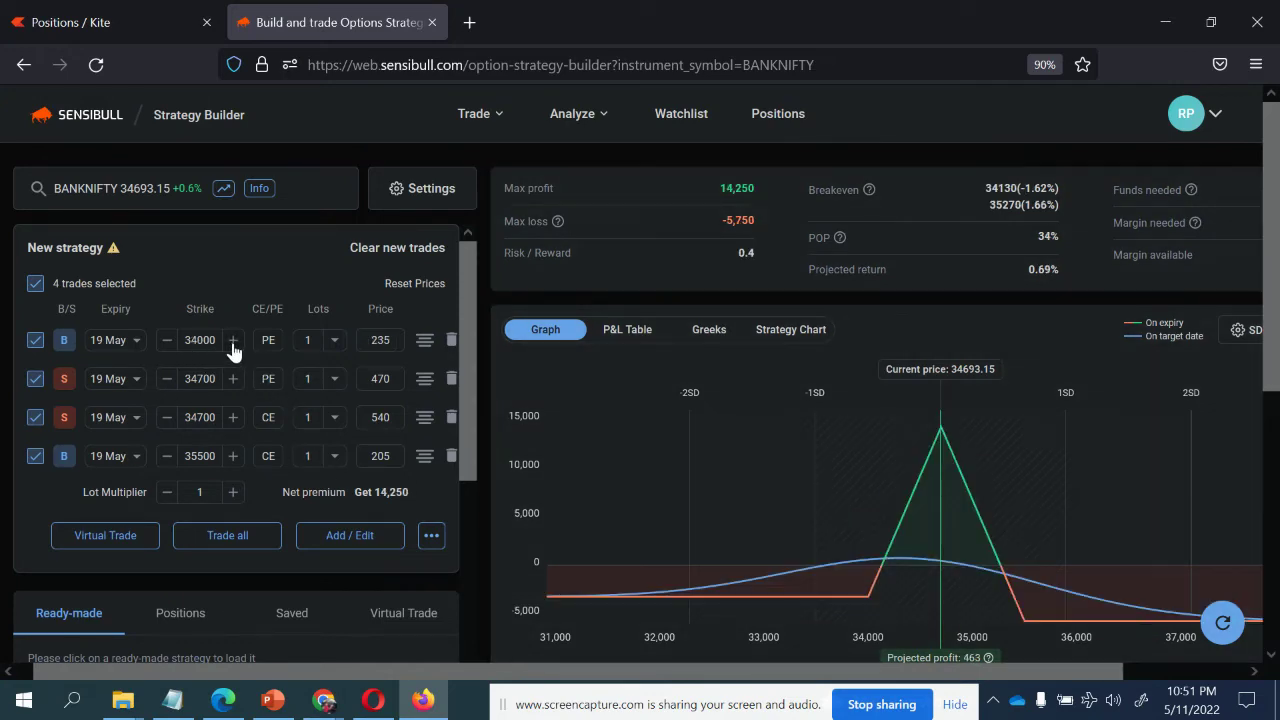
{"action": "left_click", "coordinate": [232, 340]}
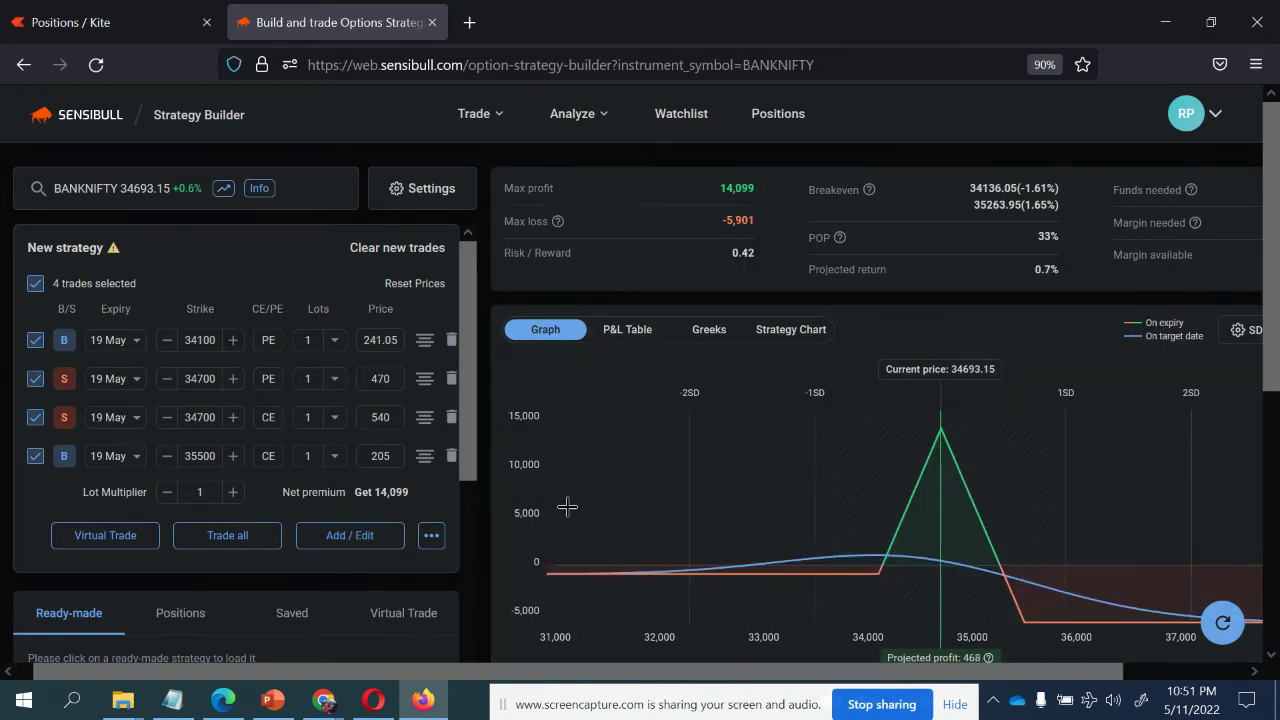
Lower the bought call strike from 35500 to 35300 to shrink the max loss further
{"action": "mouse_move", "coordinate": [772, 565]}
{"action": "mouse_move", "coordinate": [1030, 588]}
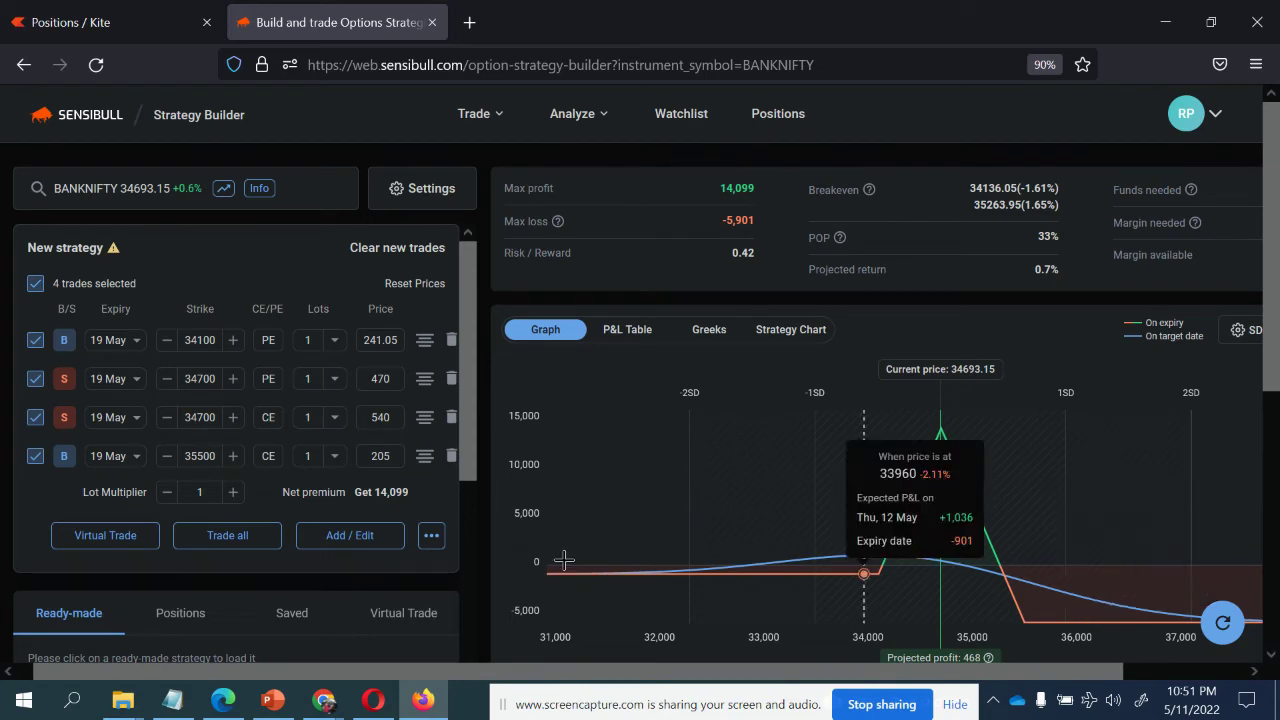
{"action": "left_click", "coordinate": [166, 458]}
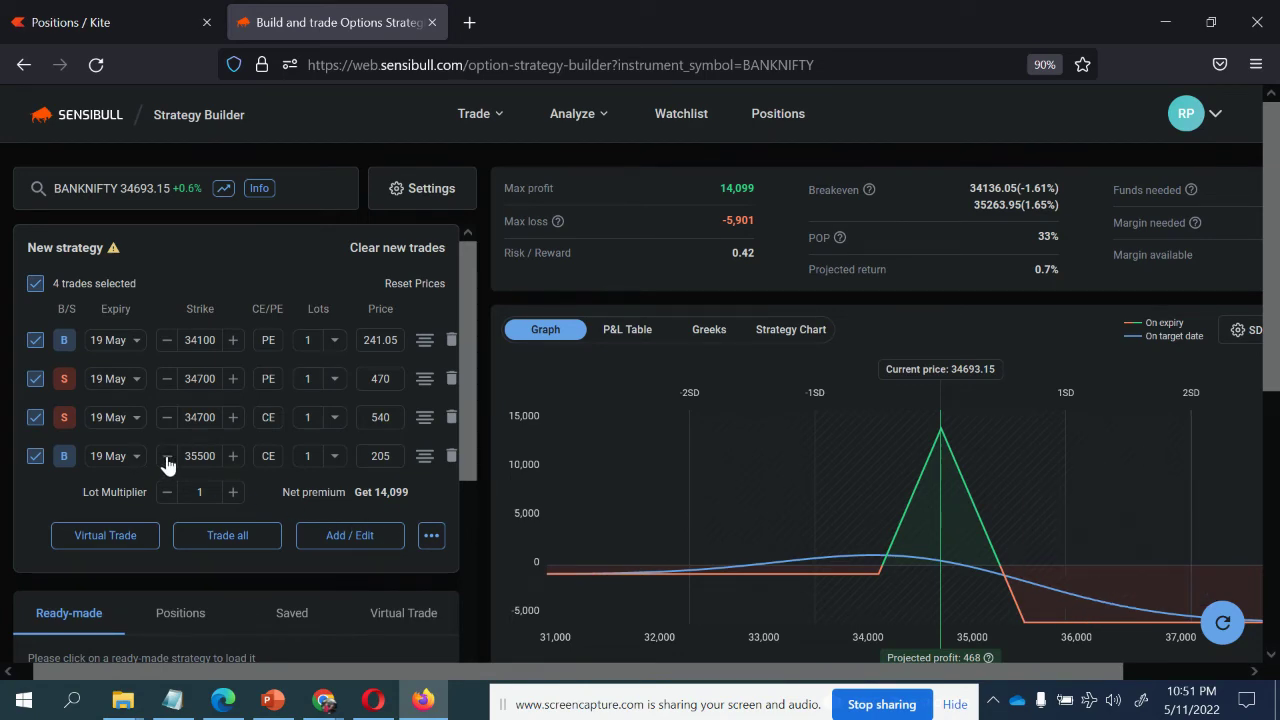
{"action": "left_click", "coordinate": [166, 458]}
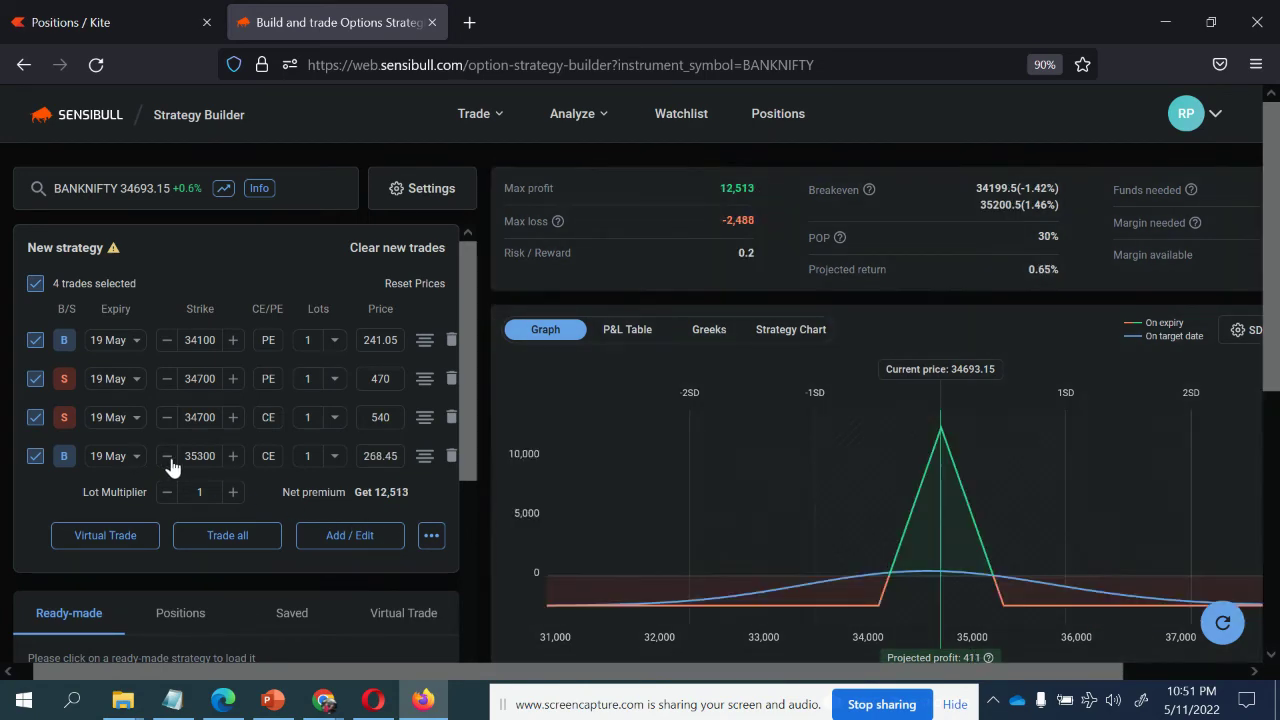
{"action": "mouse_move", "coordinate": [1095, 605]}
Step the bought put up to 34500 and the bought call down to 34900, making max loss −1,881
{"action": "left_click", "coordinate": [234, 341]}
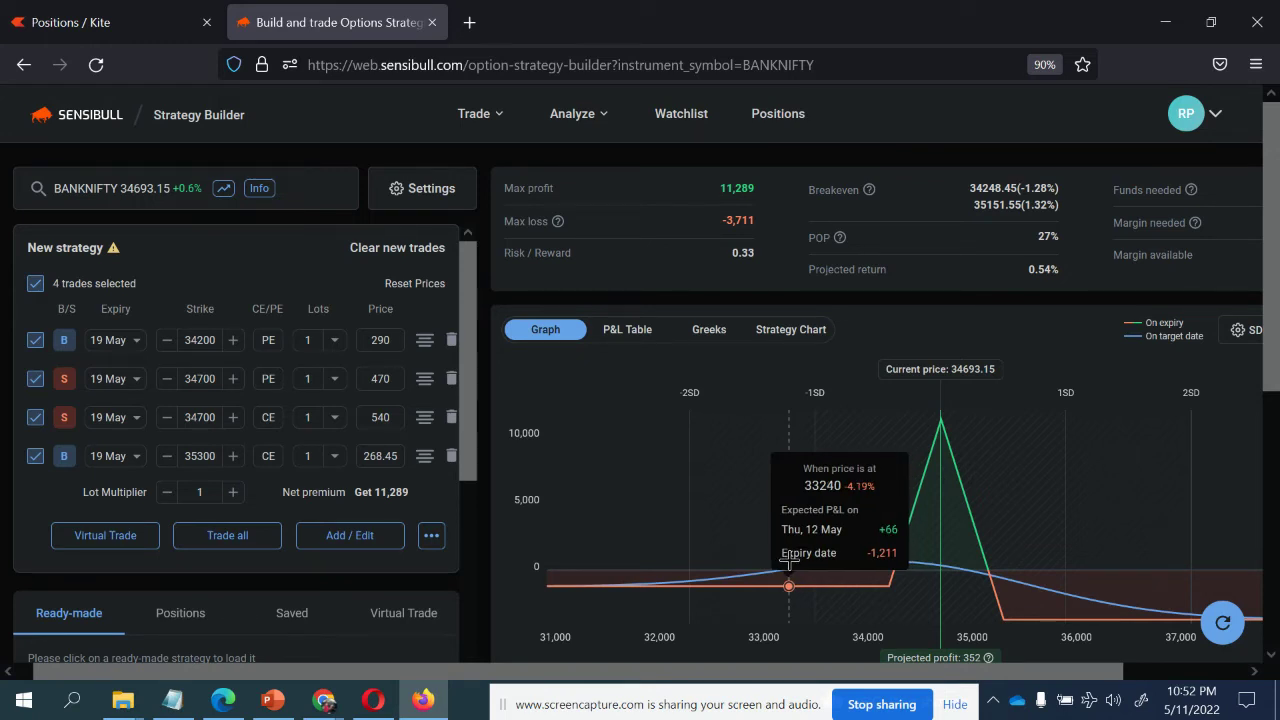
{"action": "left_click", "coordinate": [233, 341]}
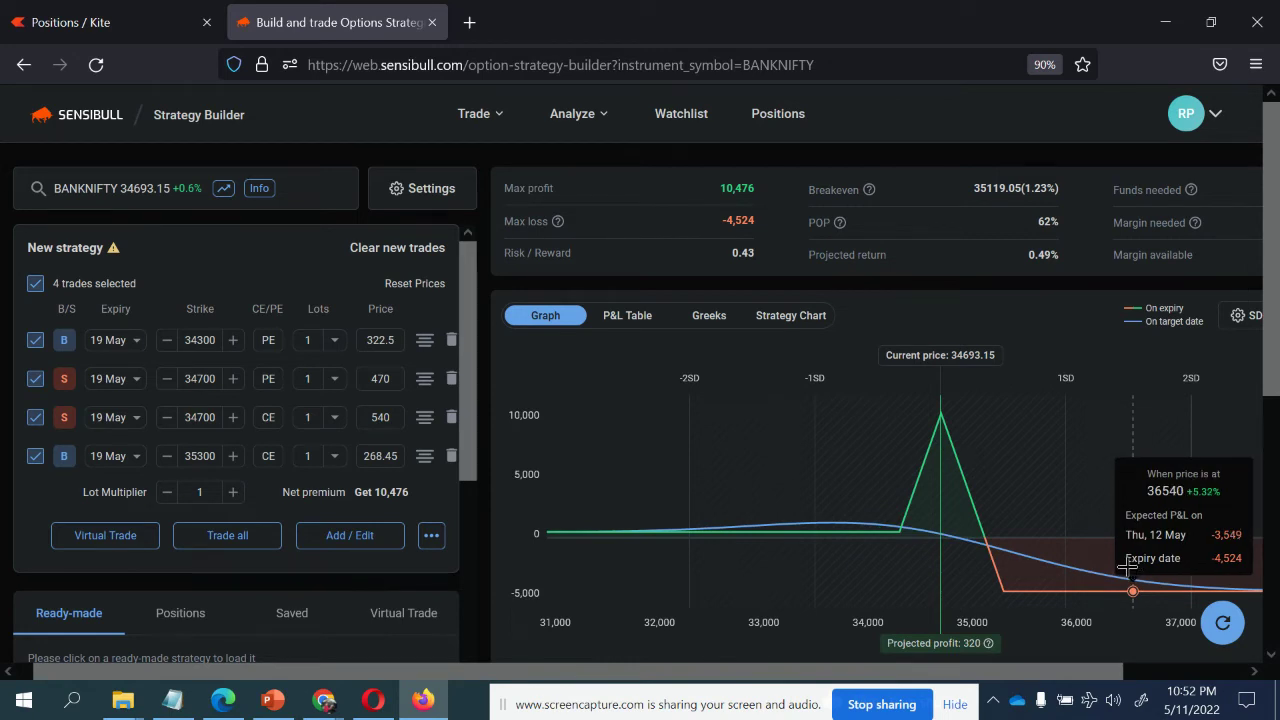
{"action": "left_click", "coordinate": [165, 463]}
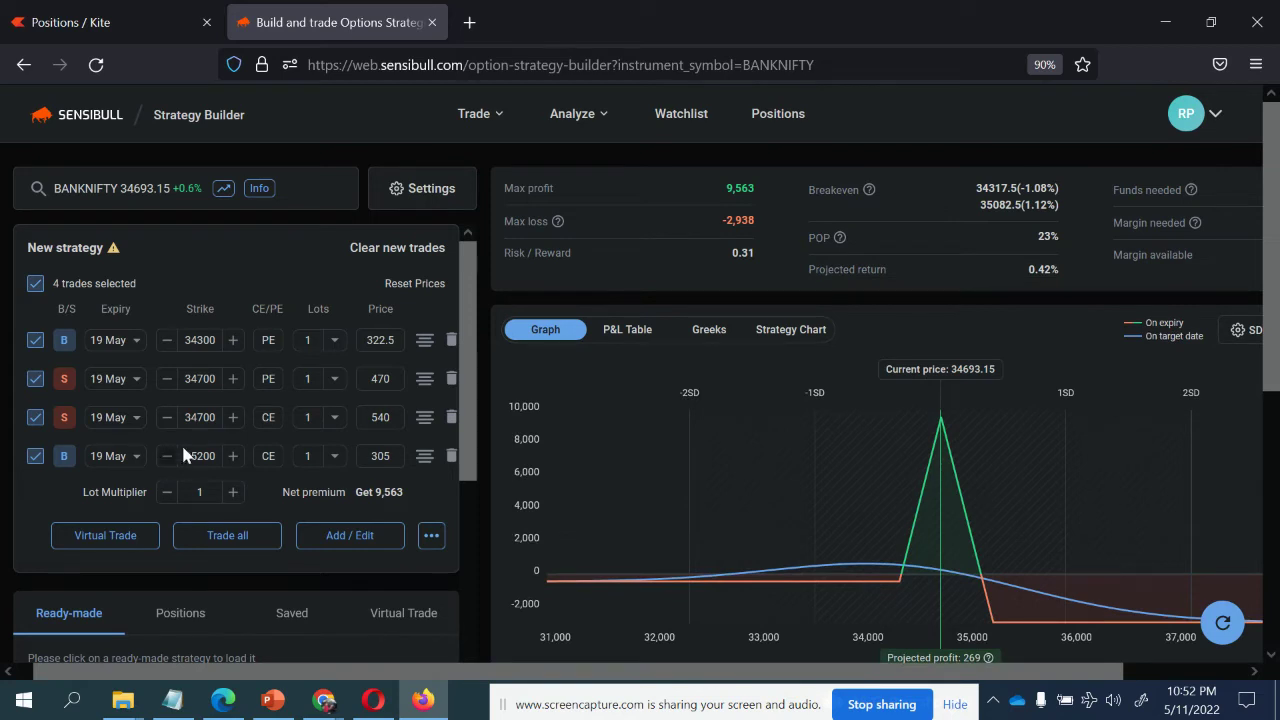
{"action": "left_click", "coordinate": [167, 455]}
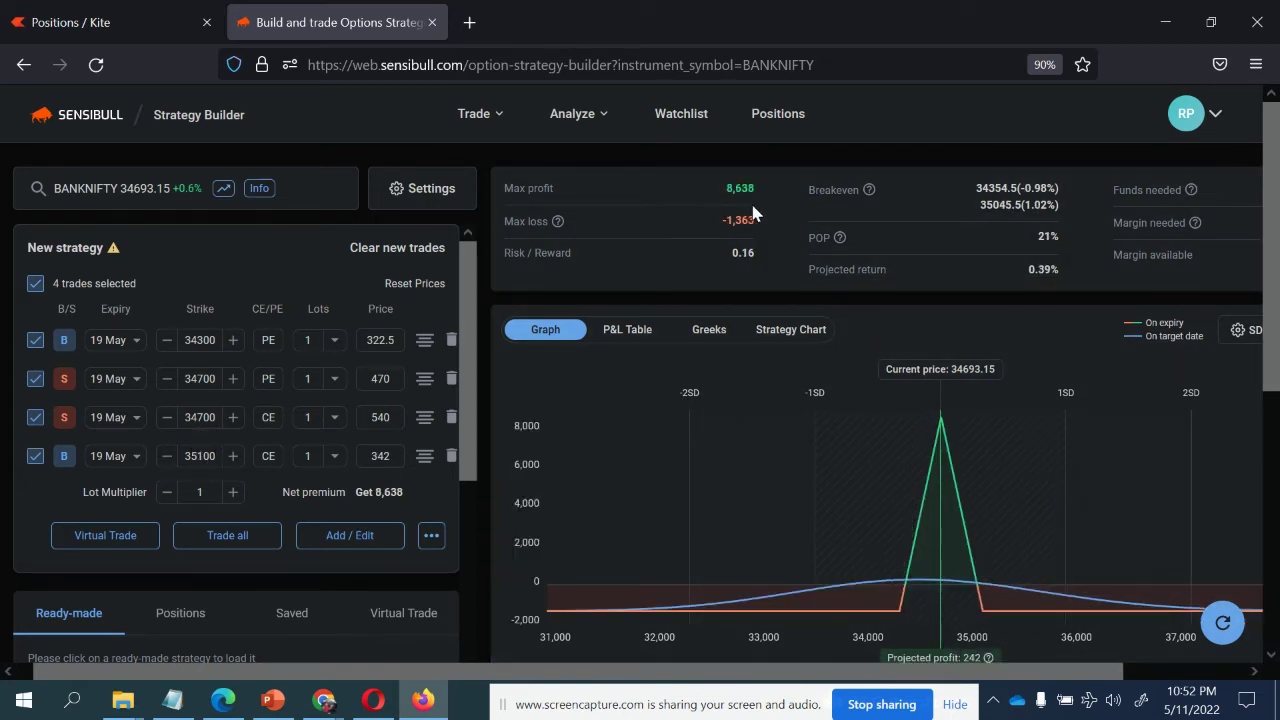
{"action": "left_click", "coordinate": [234, 342]}
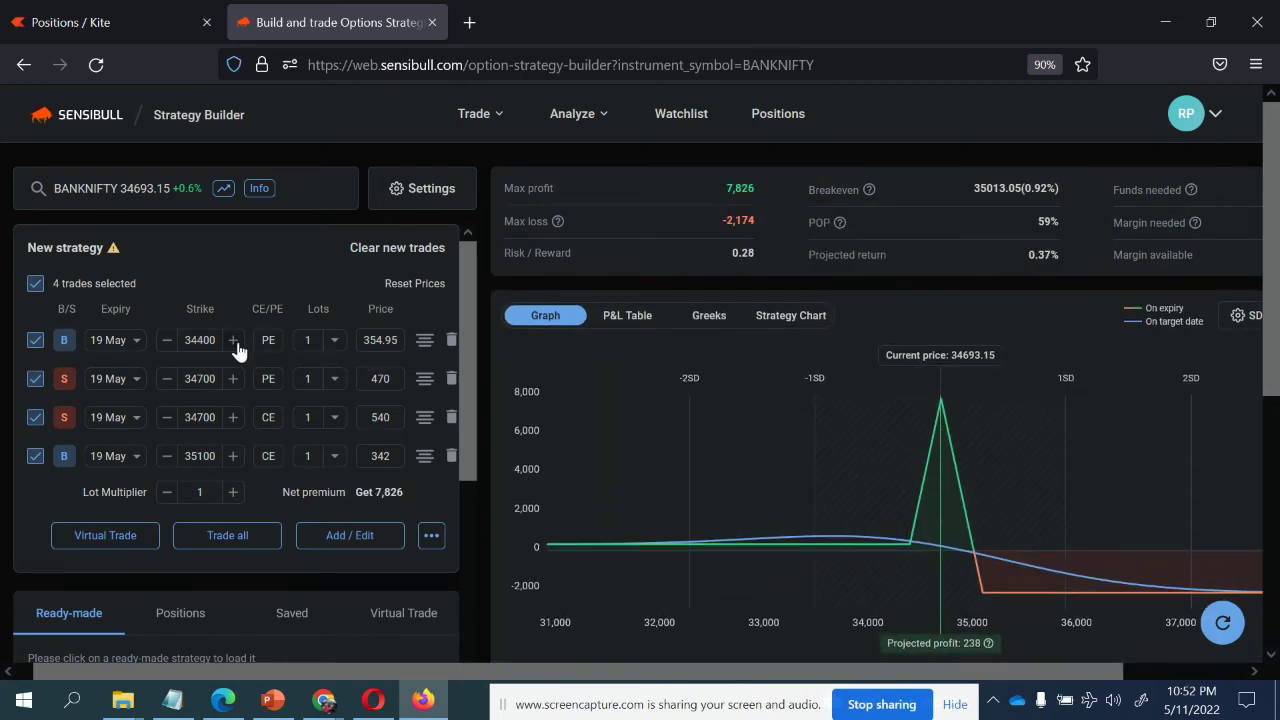
{"action": "left_click", "coordinate": [234, 342]}
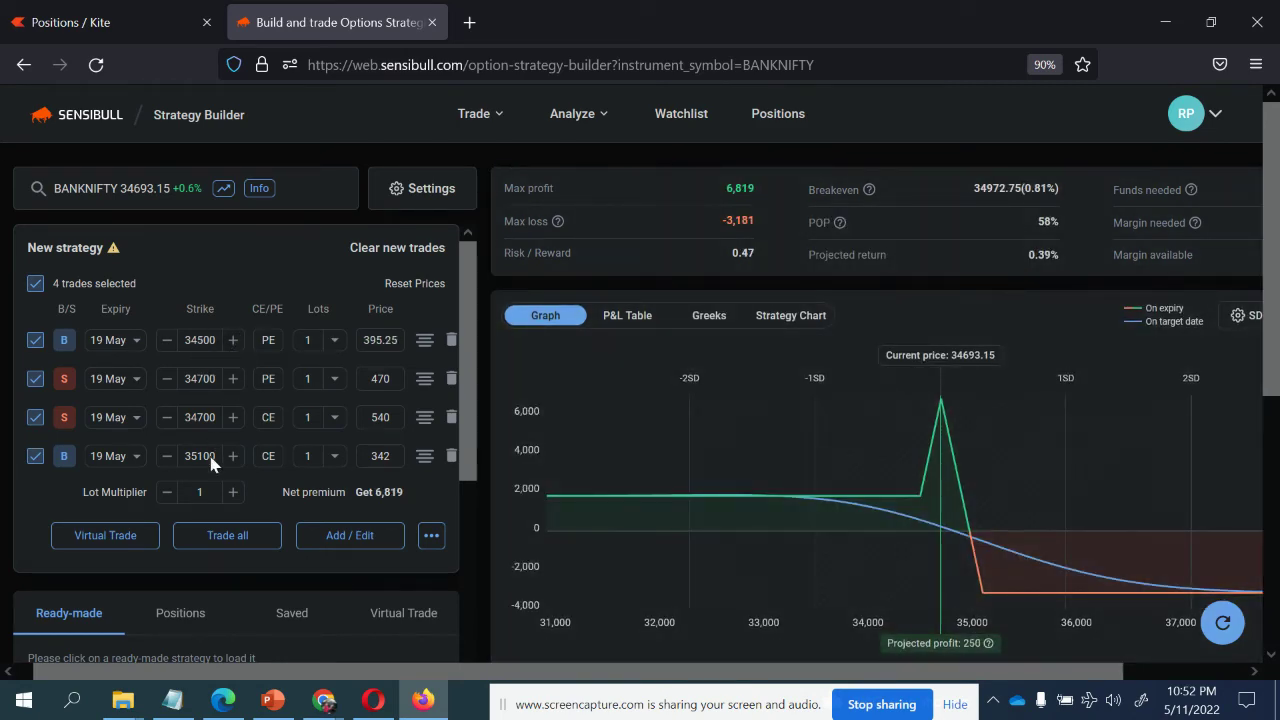
{"action": "left_click", "coordinate": [166, 458]}
{"action": "left_click", "coordinate": [166, 458]}
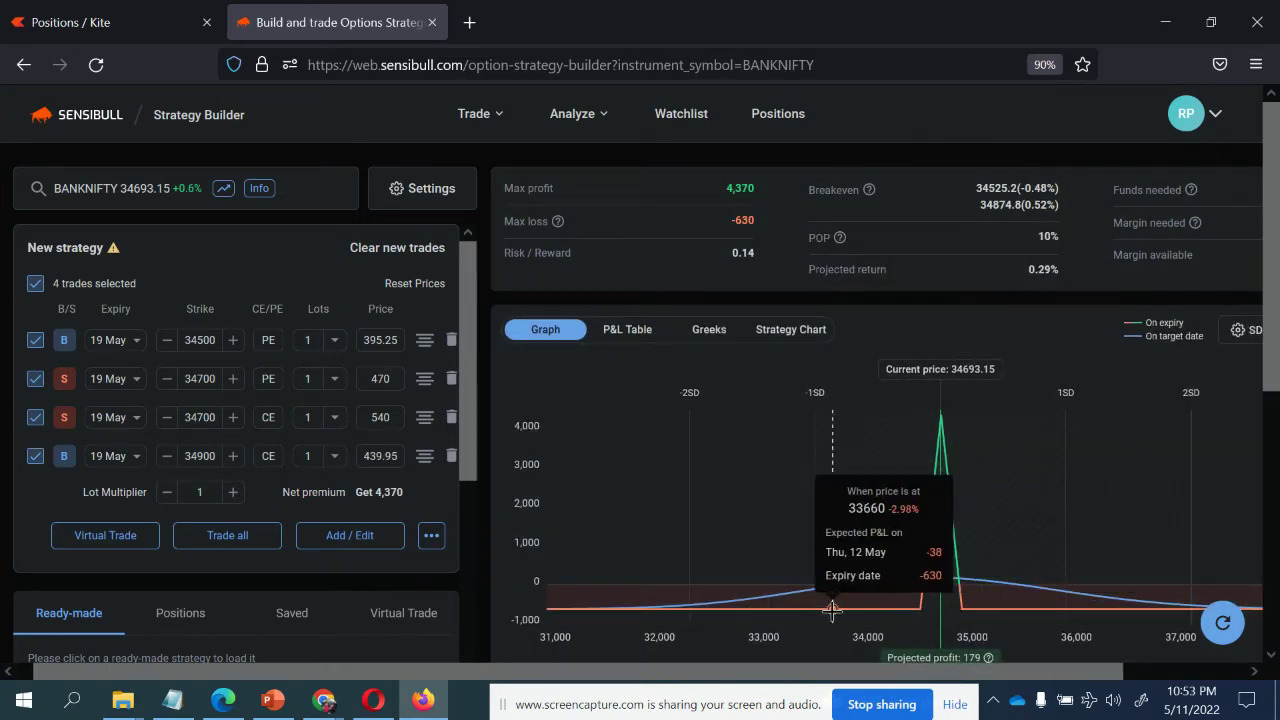
{"action": "mouse_move", "coordinate": [832, 607]}
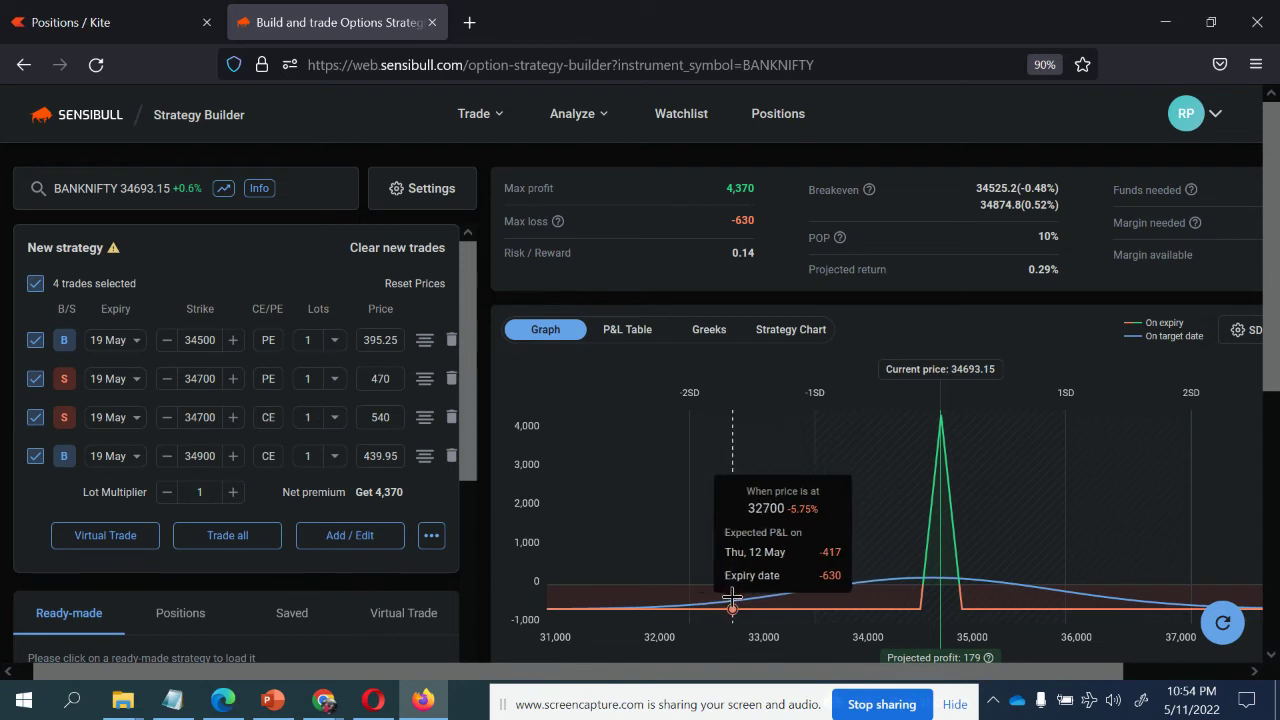
Set the bought put to 34600 and the bought call to 34800, giving max loss −481 and max profit 2,019
{"action": "left_click", "coordinate": [232, 340]}
{"action": "left_click", "coordinate": [232, 340]}
{"action": "left_click", "coordinate": [232, 340]}
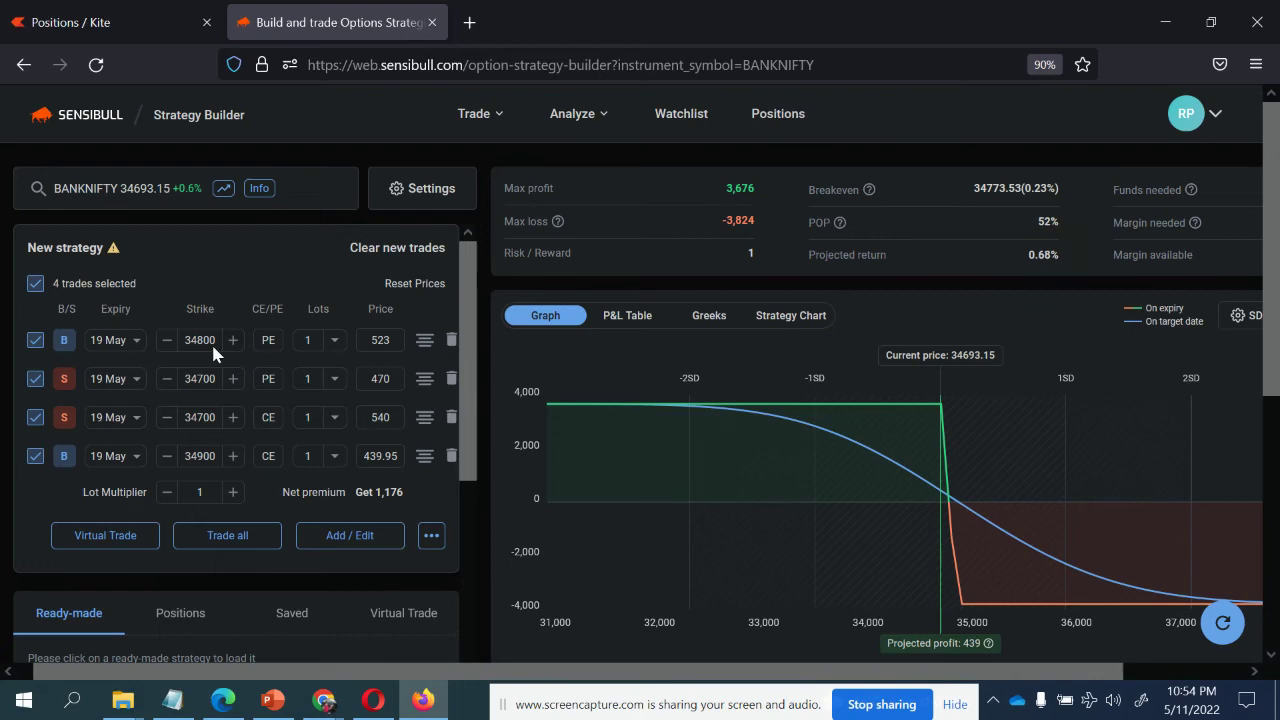
{"action": "left_click", "coordinate": [166, 340]}
{"action": "left_click", "coordinate": [166, 340]}
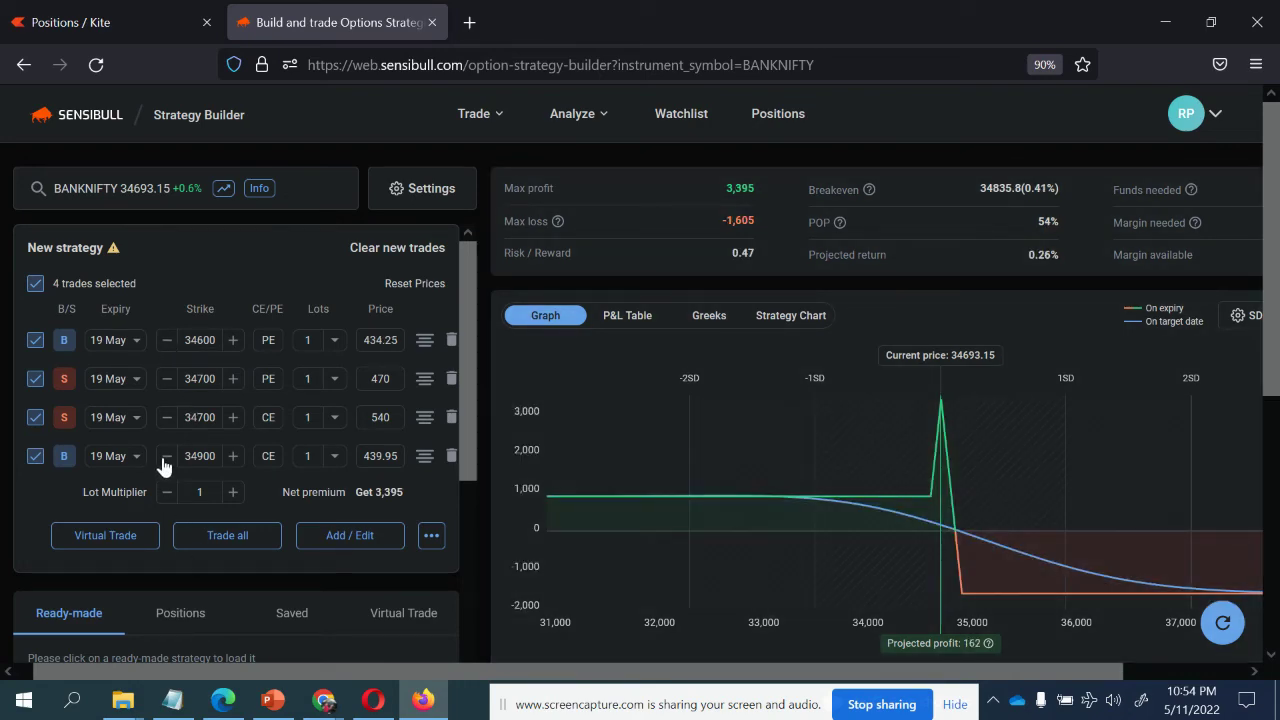
{"action": "left_click", "coordinate": [166, 456]}
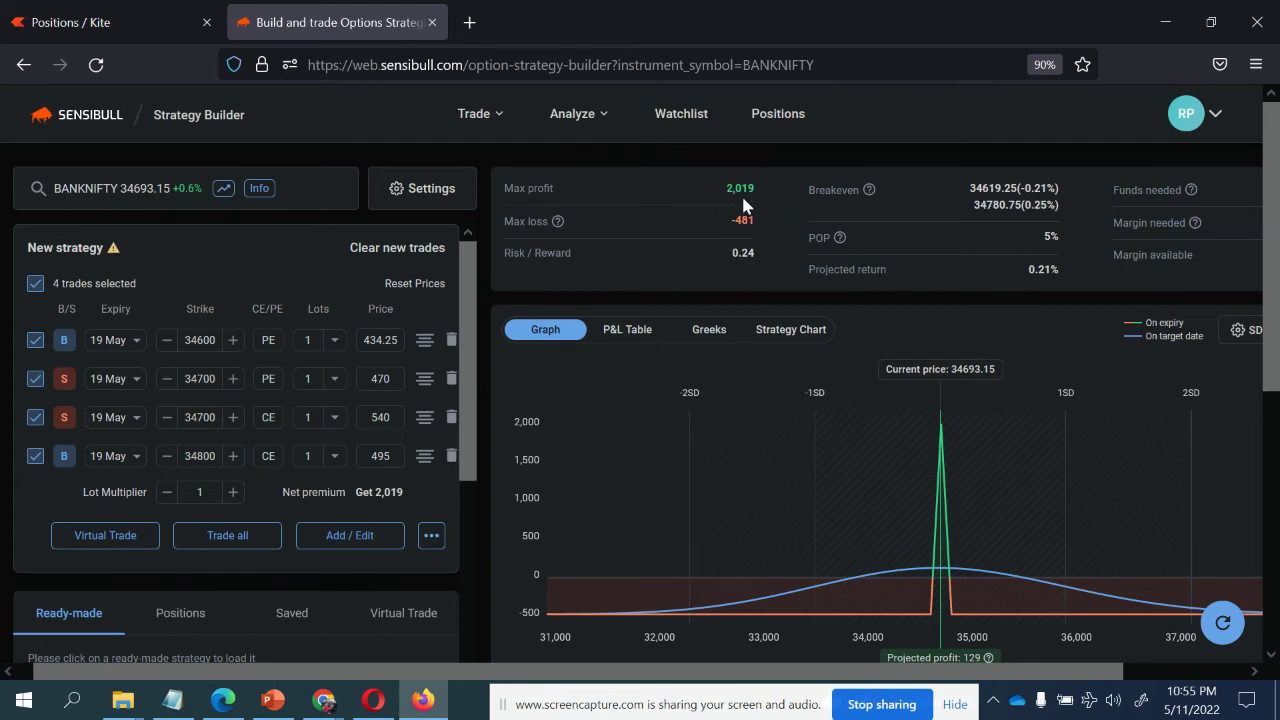
Check the funds and margin panel, then switch to the IRONFLY PART-2 YouTube lesson in Opera
{"action": "scroll", "coordinate": [848, 672], "scroll_direction": "right", "scroll_amount": 2}
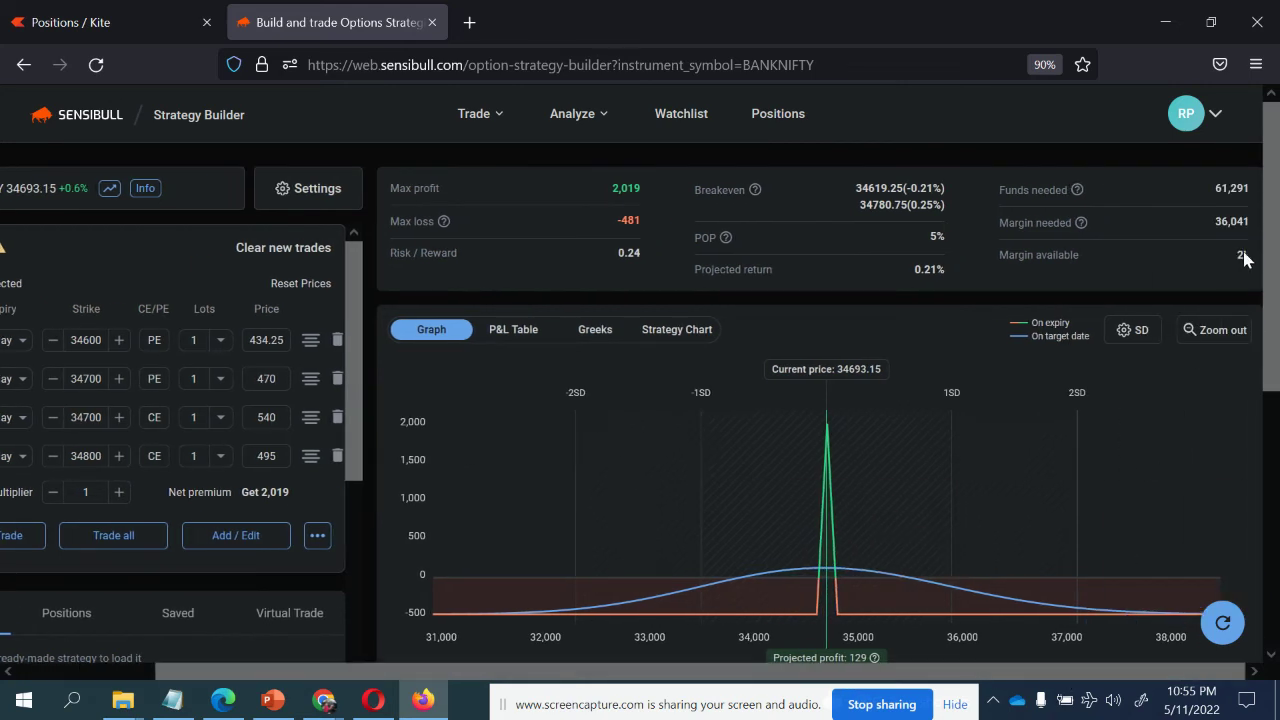
{"action": "scroll", "coordinate": [729, 666], "scroll_direction": "left", "scroll_amount": 2}
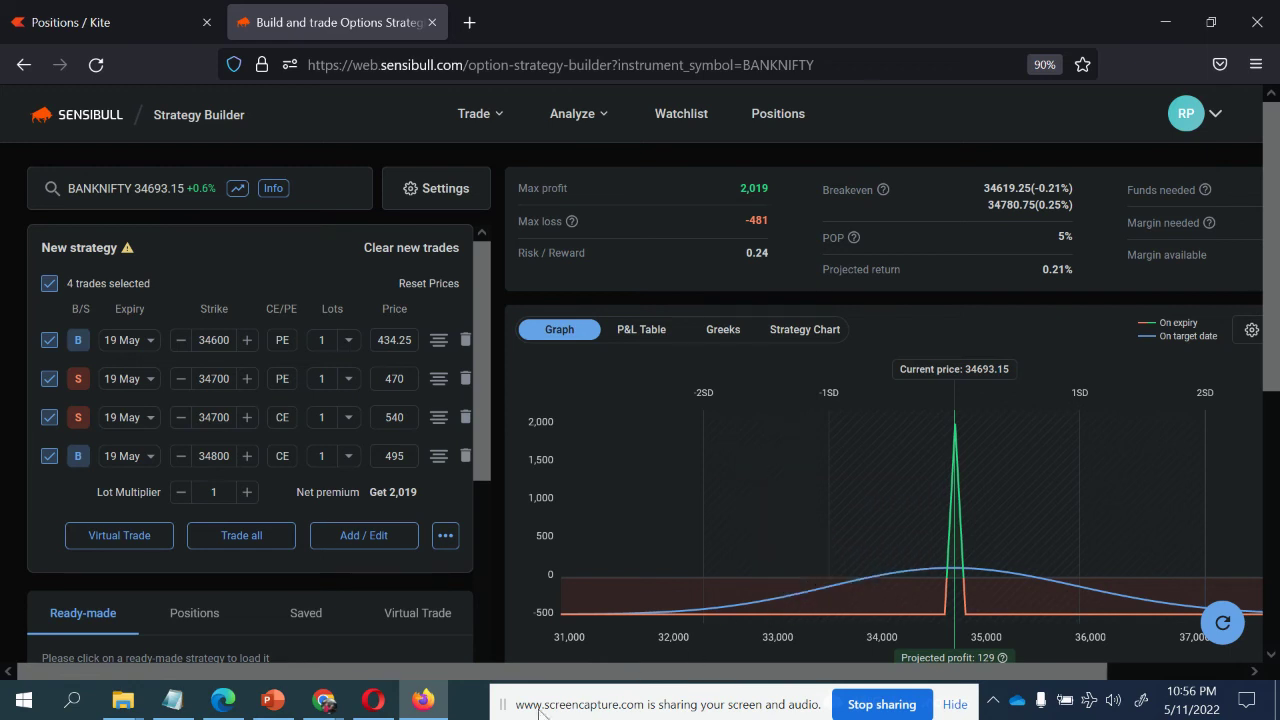
{"action": "left_click", "coordinate": [373, 700]}
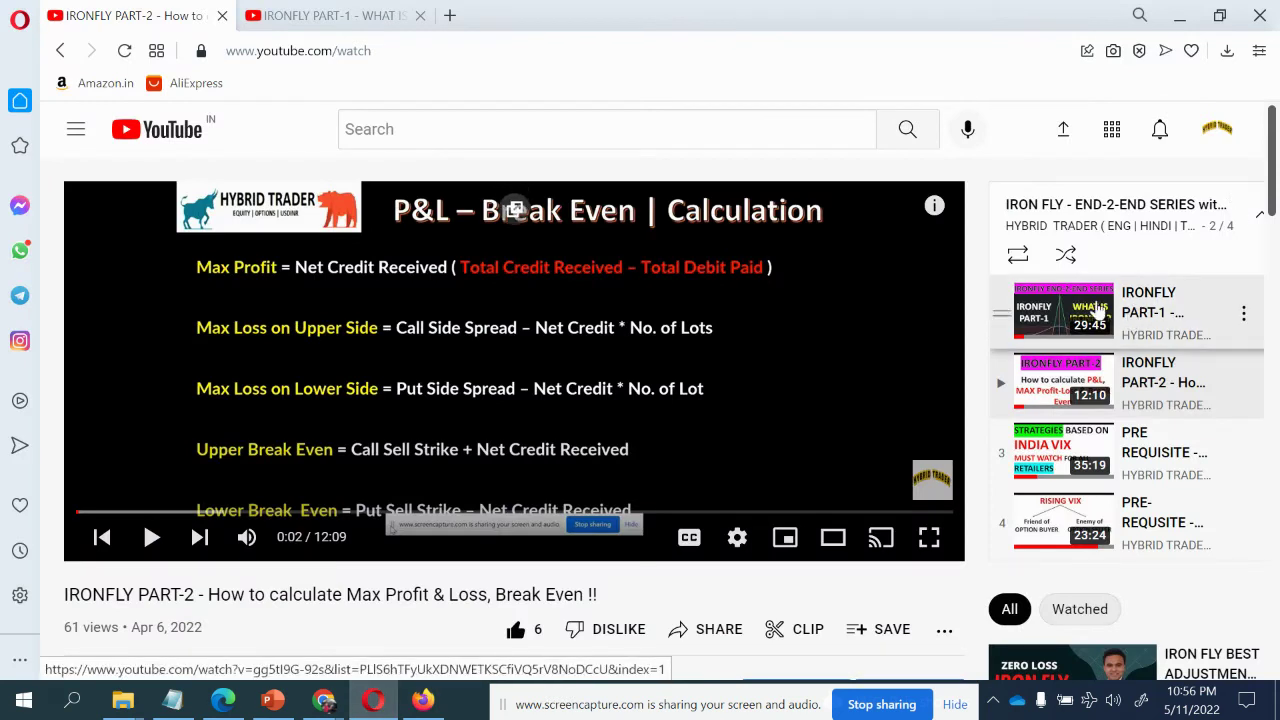